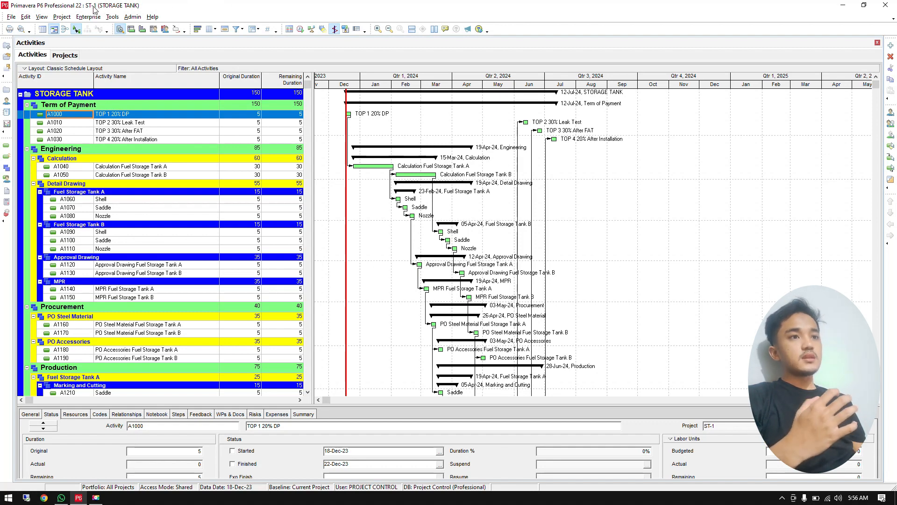
Convert the project ST RUNNING - B1-1 into a new baseline of the STORAGE TANK project.
left_click(62, 17)
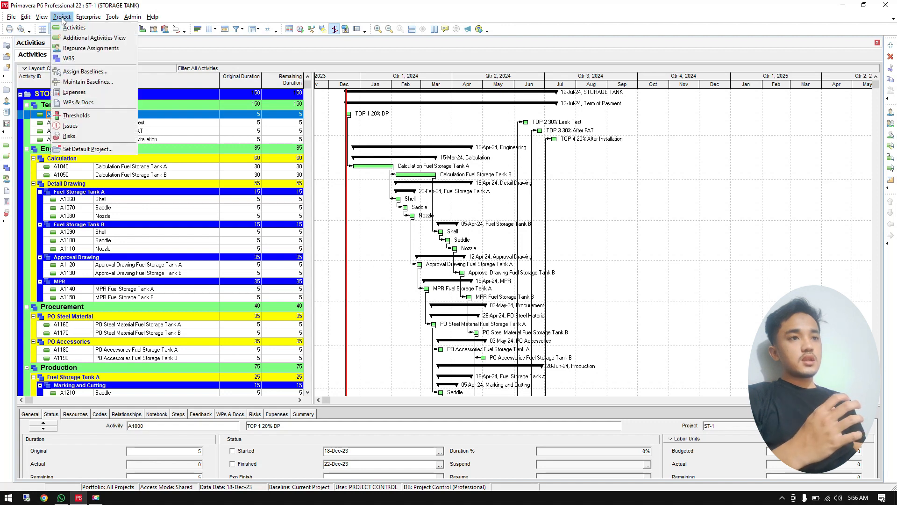
left_click(105, 83)
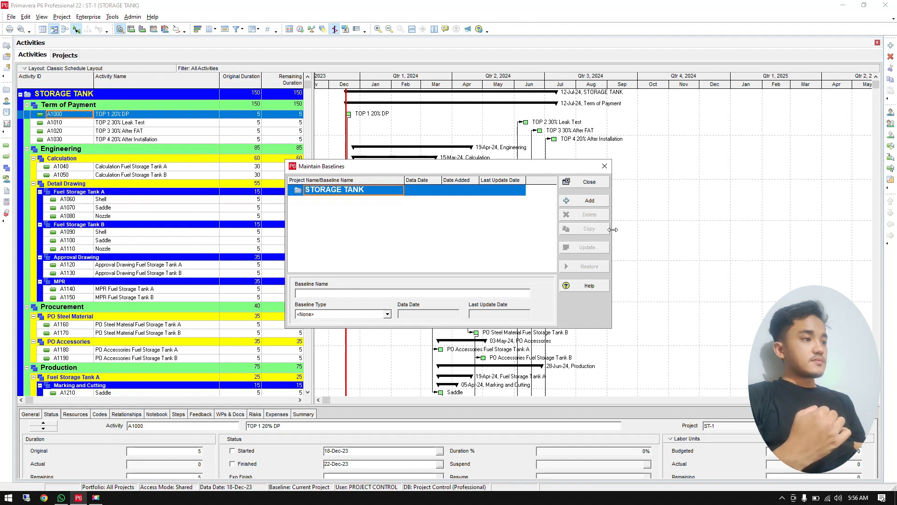
left_click(578, 206)
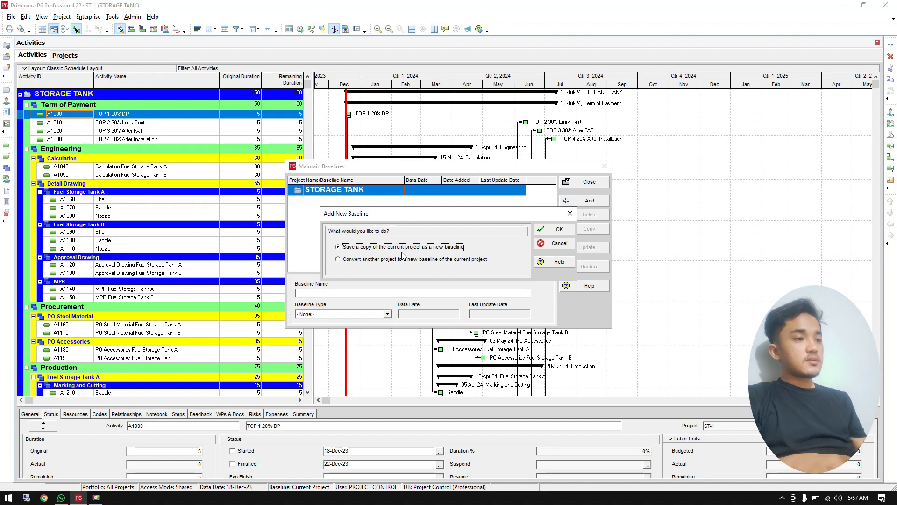
left_click(357, 261)
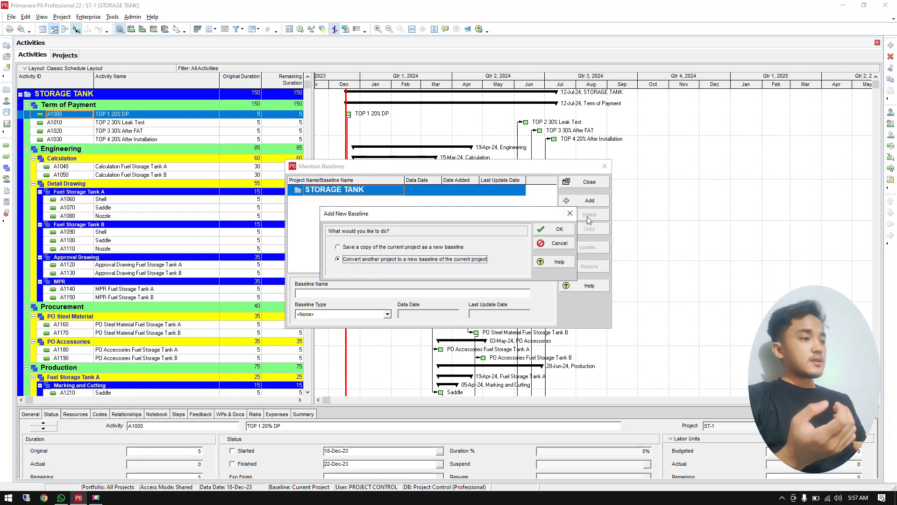
left_click(557, 229)
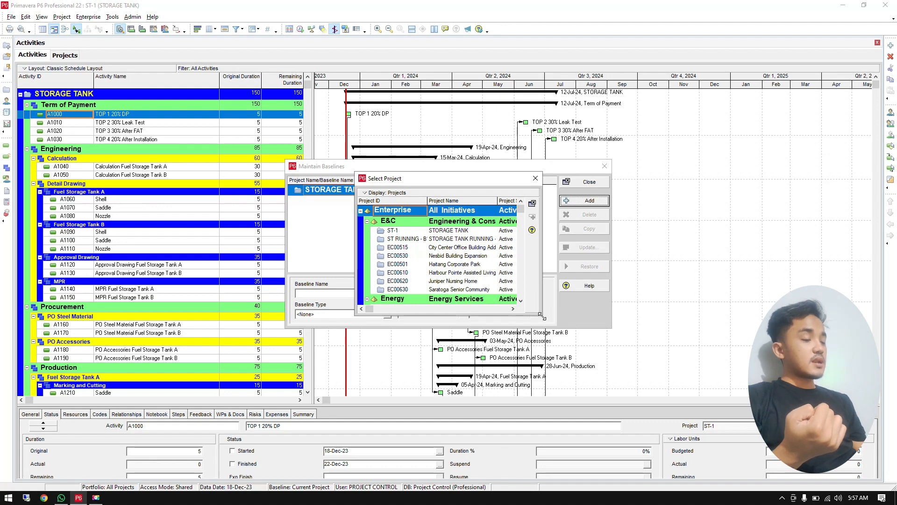
left_click_drag(543, 316, 698, 394)
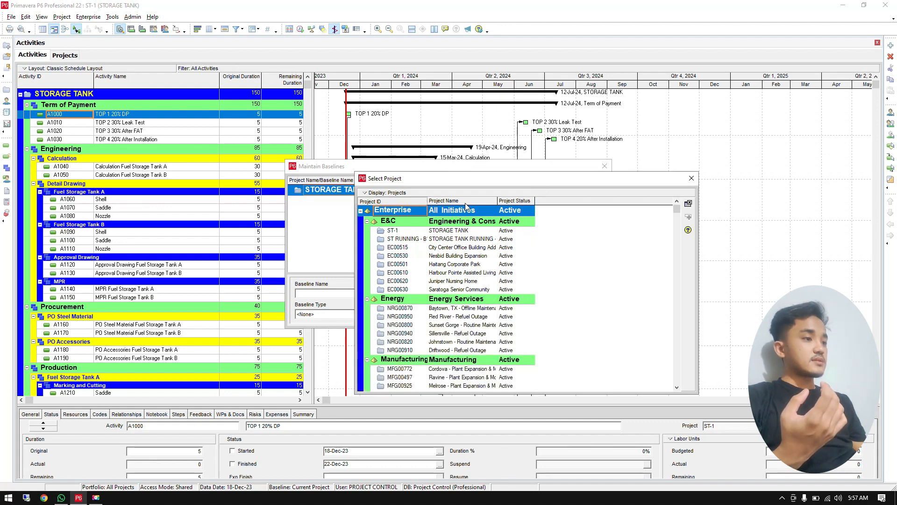
left_click_drag(465, 203, 484, 204)
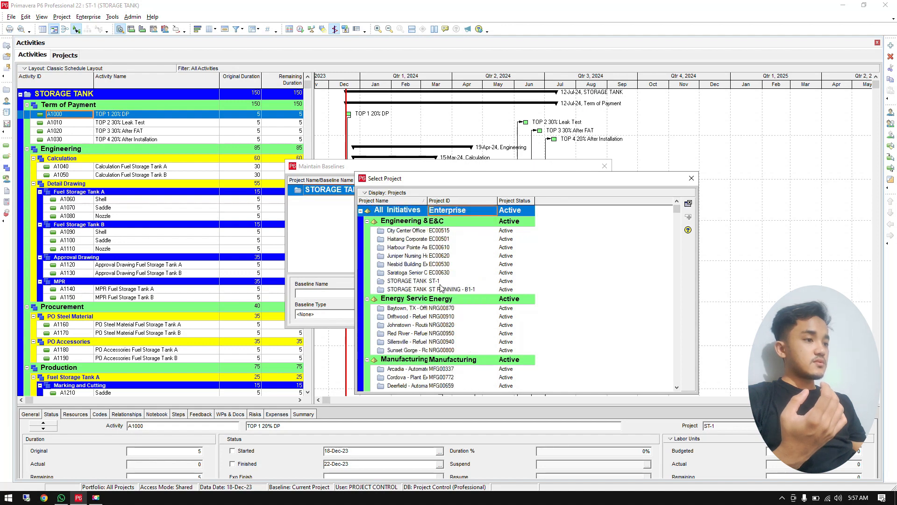
left_click(457, 289)
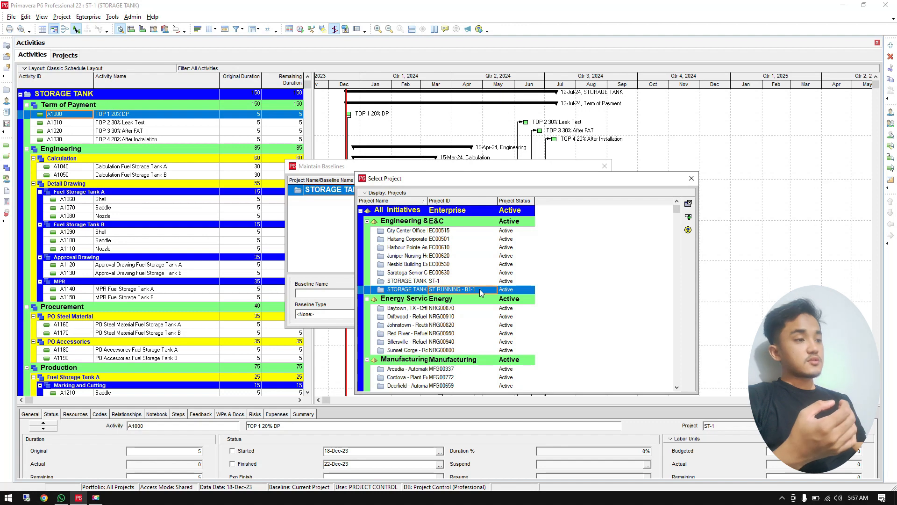
left_click(688, 217)
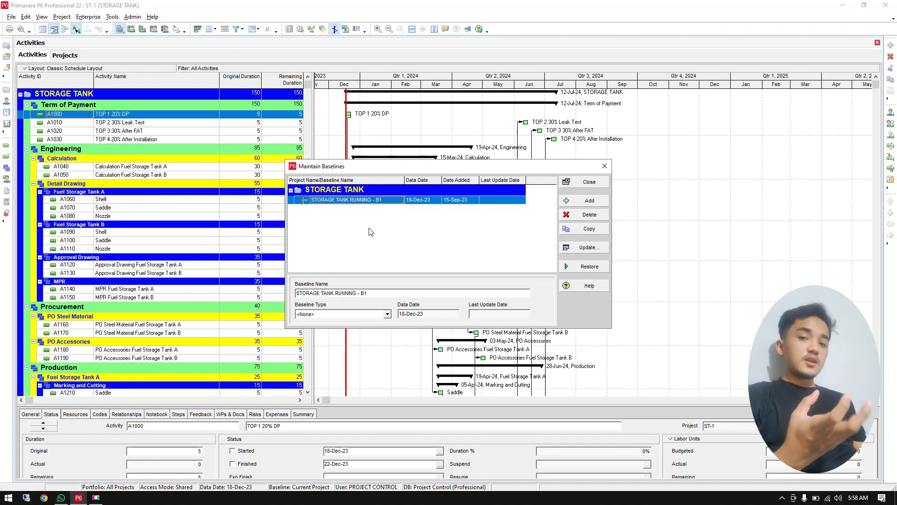
Add a second baseline by saving a copy of the current STORAGE TANK project.
left_click(589, 200)
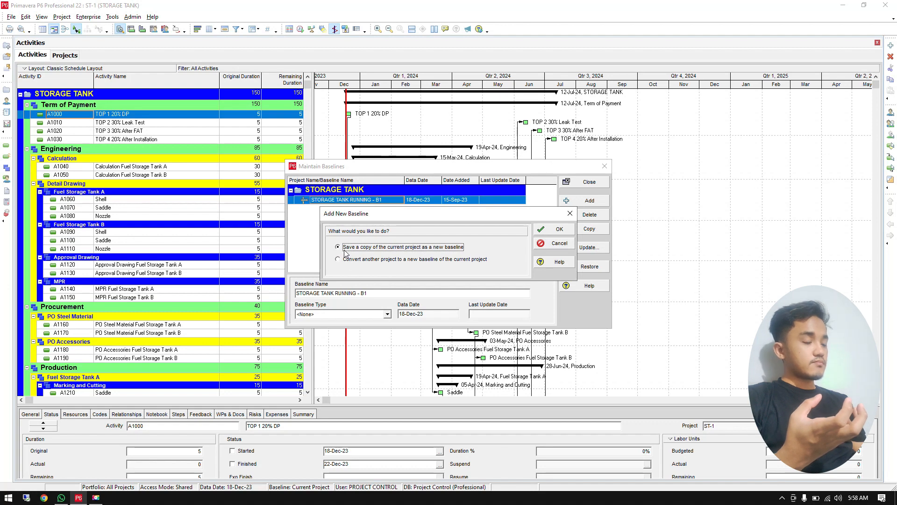
left_click(547, 233)
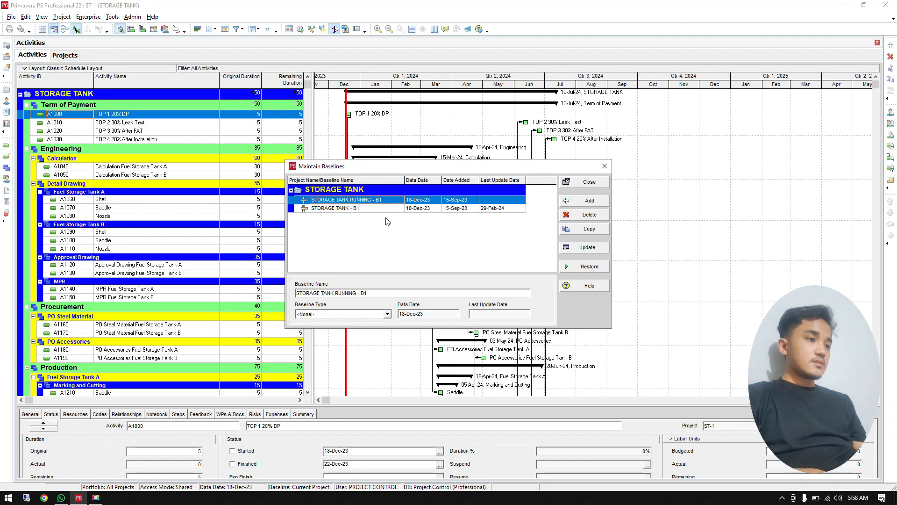
Compare the names and dates of the converted baseline and the copied baseline.
left_click(358, 209)
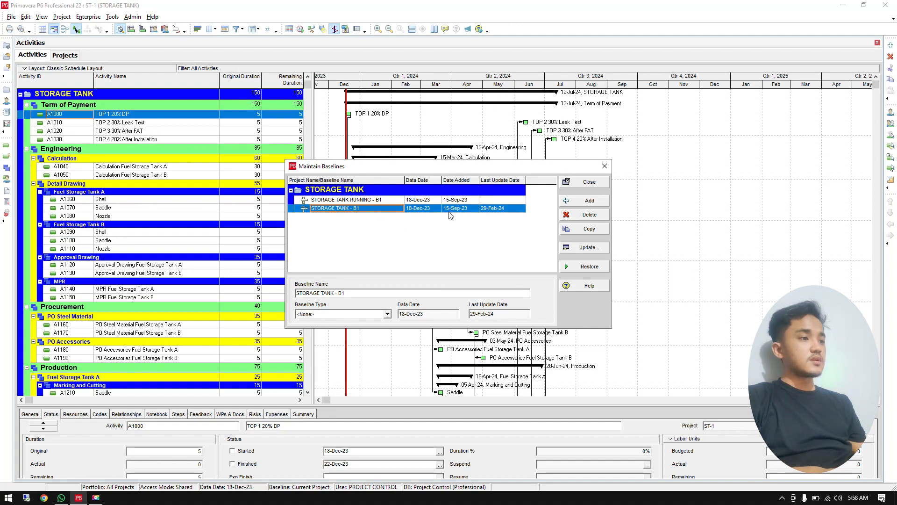
left_click(401, 201)
left_click(364, 214)
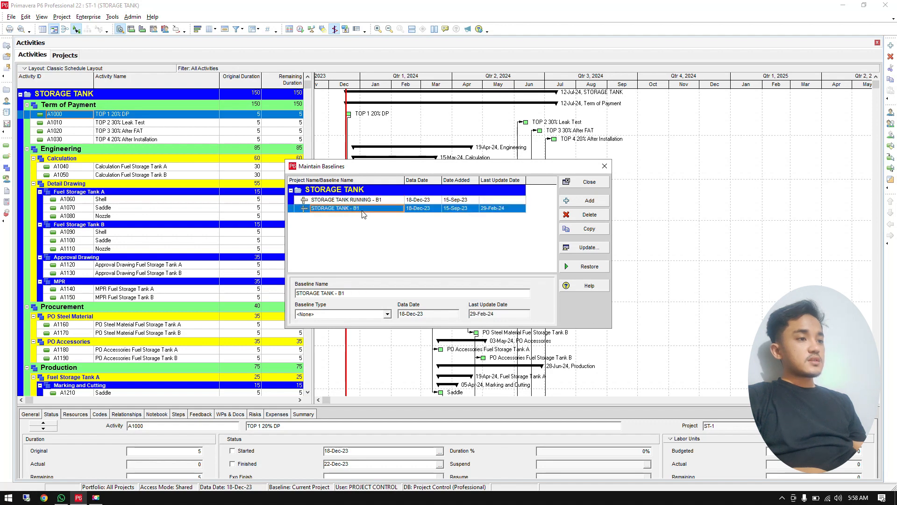
left_click(382, 201)
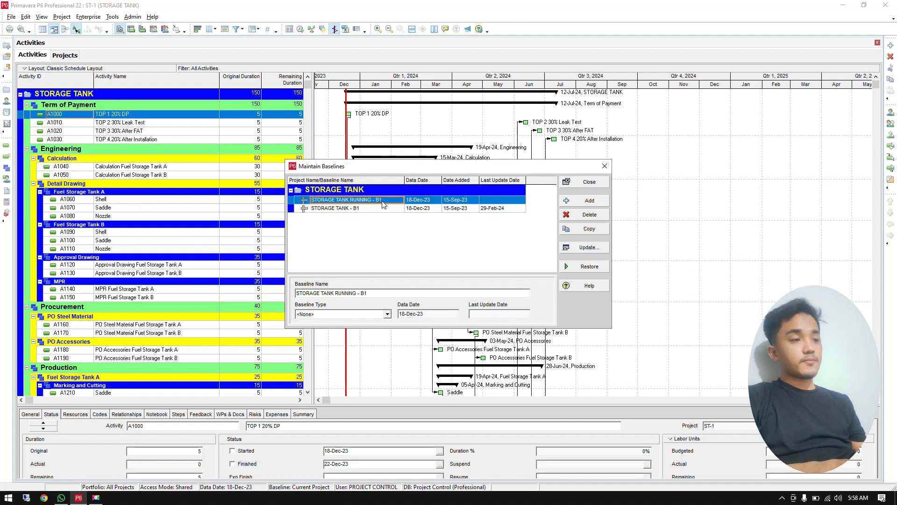
left_click(366, 210)
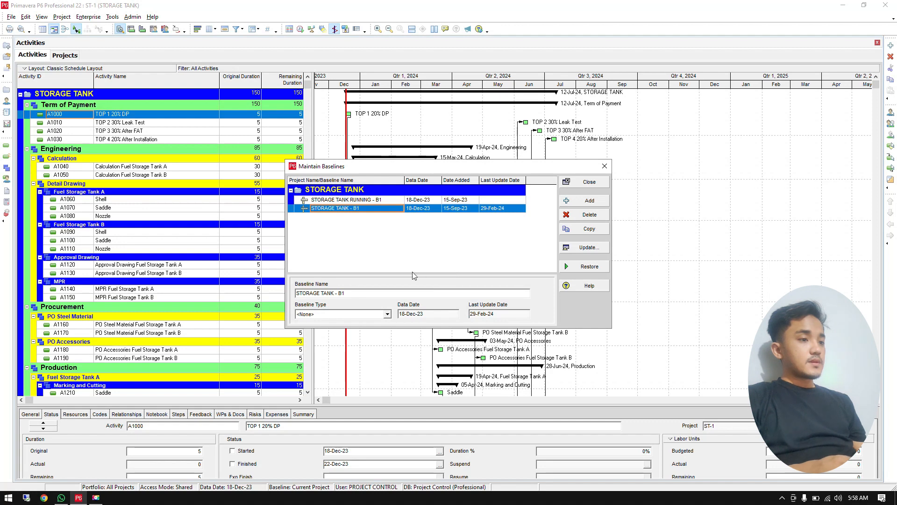
left_click(350, 292)
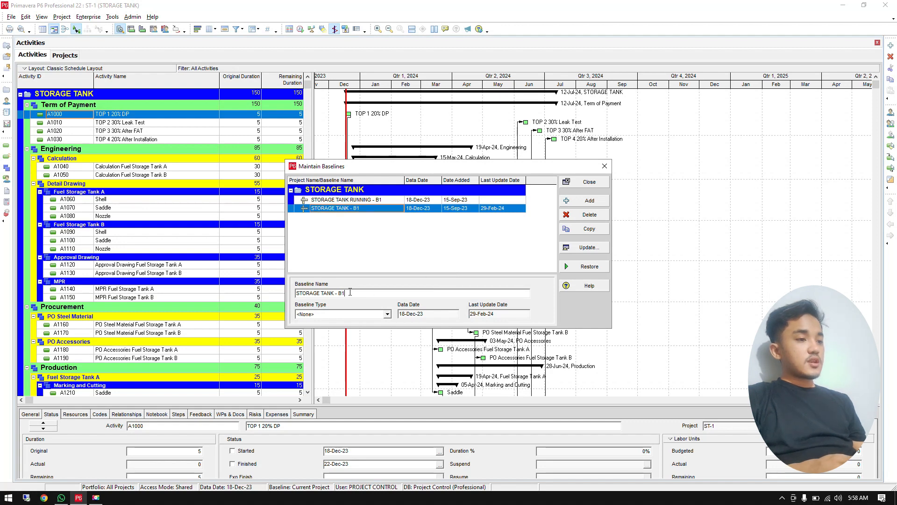
left_click_drag(350, 292, 294, 293)
left_click(375, 295)
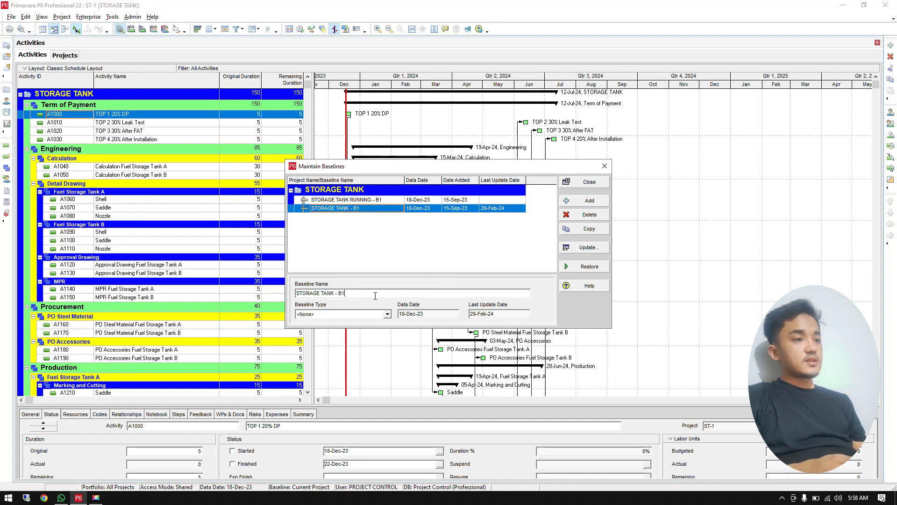
Rename the converted baseline, STORAGE TANK RUNNING - B1, as "ST convert".
left_click(374, 201)
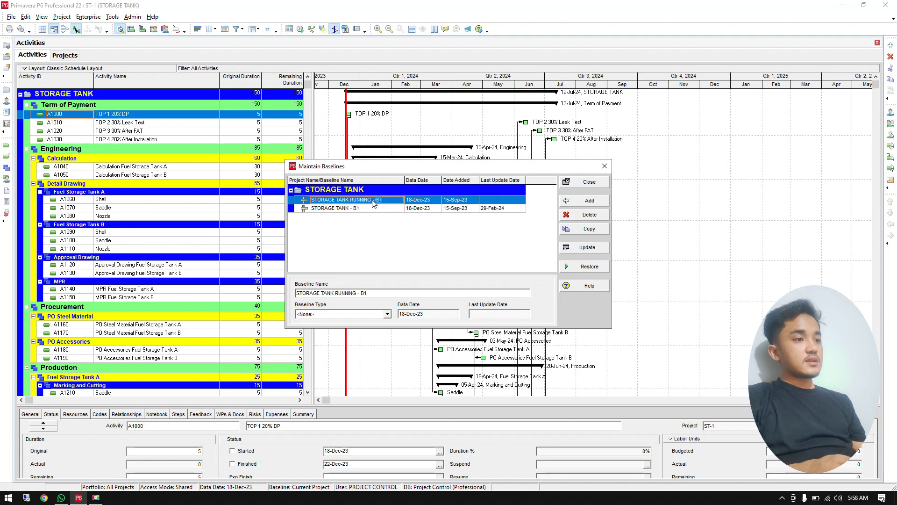
left_click(382, 294)
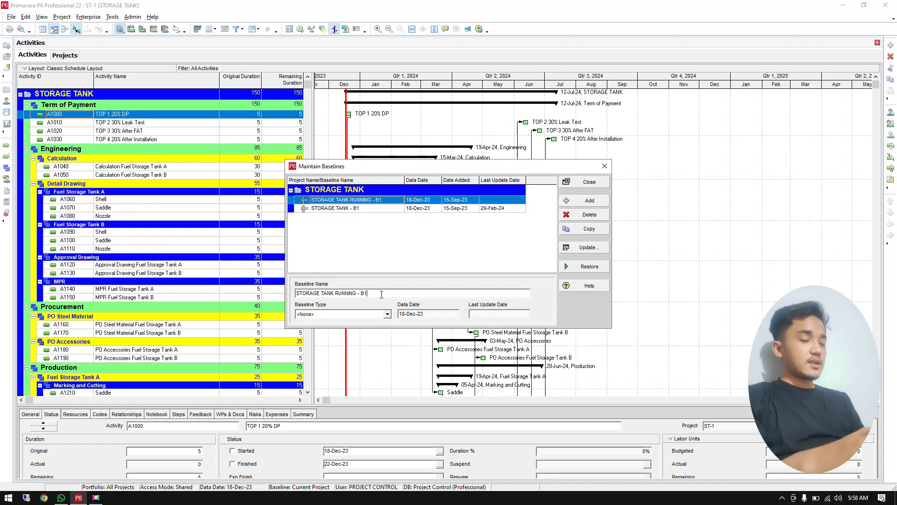
type("co")
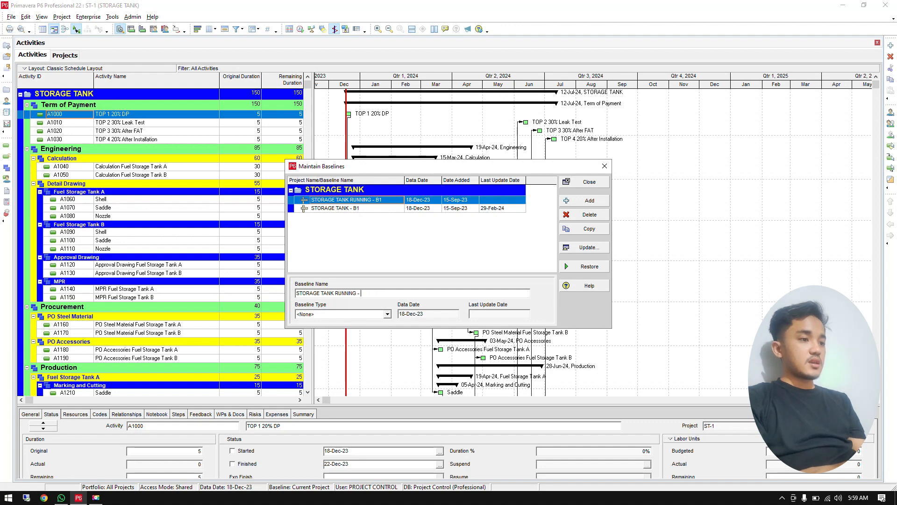
key("BackSpace")
key("BackSpace")
key("BackSpace")
key("BackSpace")
key("BackSpace")
key("BackSpace")
key("BackSpace")
key("BackSpace")
key("BackSpace")
key("BackSpace")
key("BackSpace")
key("BackSpace")
key("BackSpace")
key("BackSpace")
key("BackSpace")
key("BackSpace")
key("BackSpace")
key("BackSpace")
key("BackSpace")
key("BackSpace")
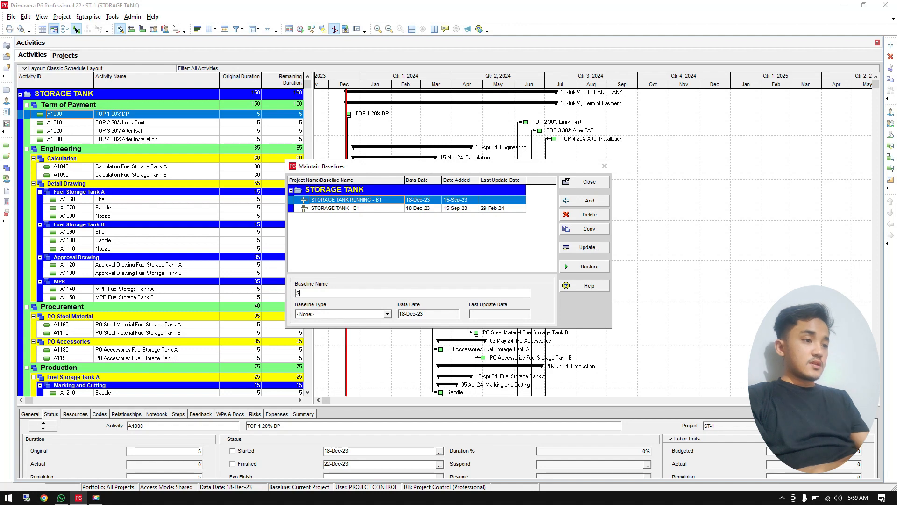
type("ST conver")
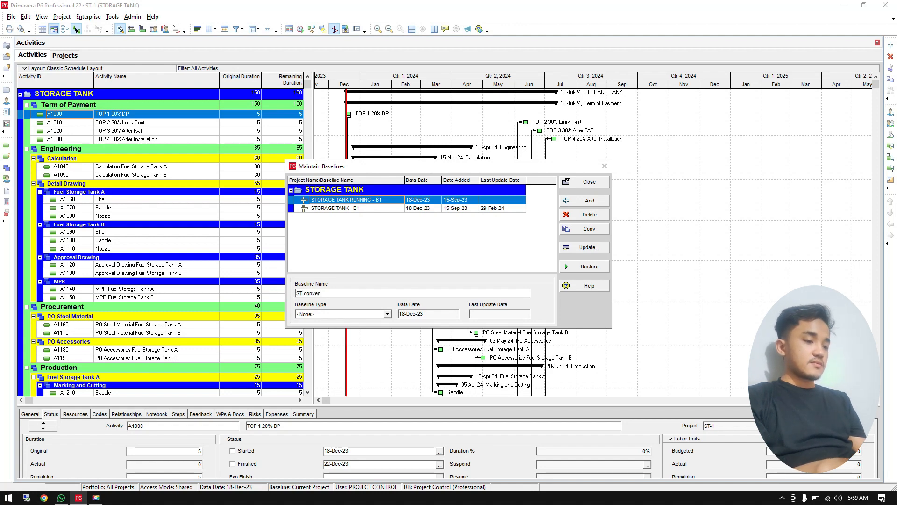
type("t")
Rename the copied baseline, STORAGE TANK - B1, as "ST Copy".
left_click(347, 208)
left_click(366, 209)
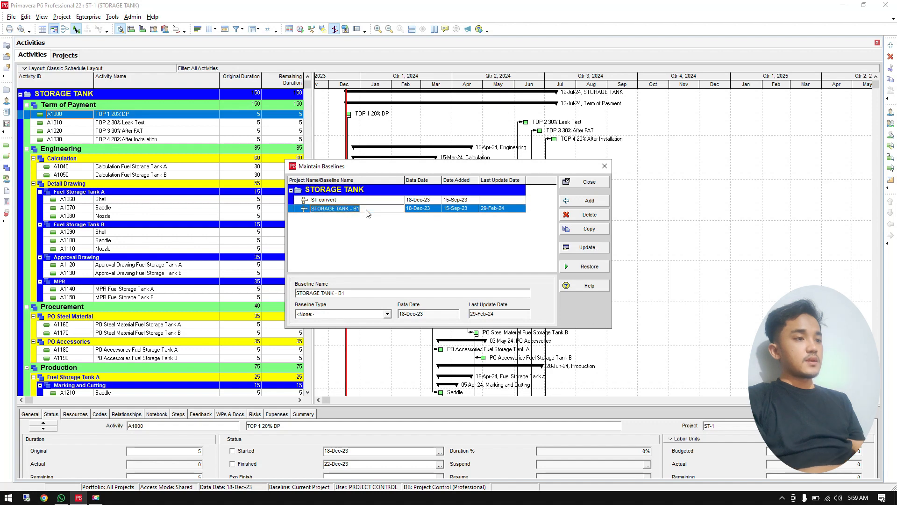
type("S")
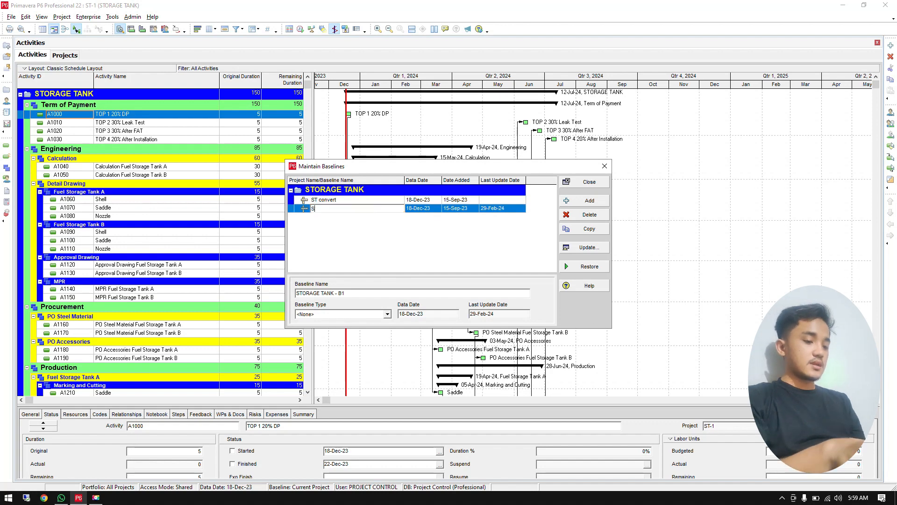
type("T Copy")
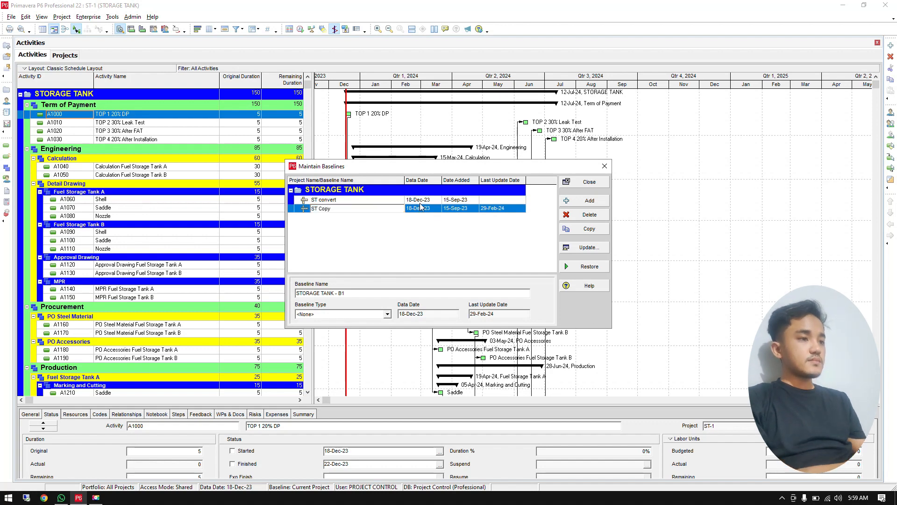
key("Return")
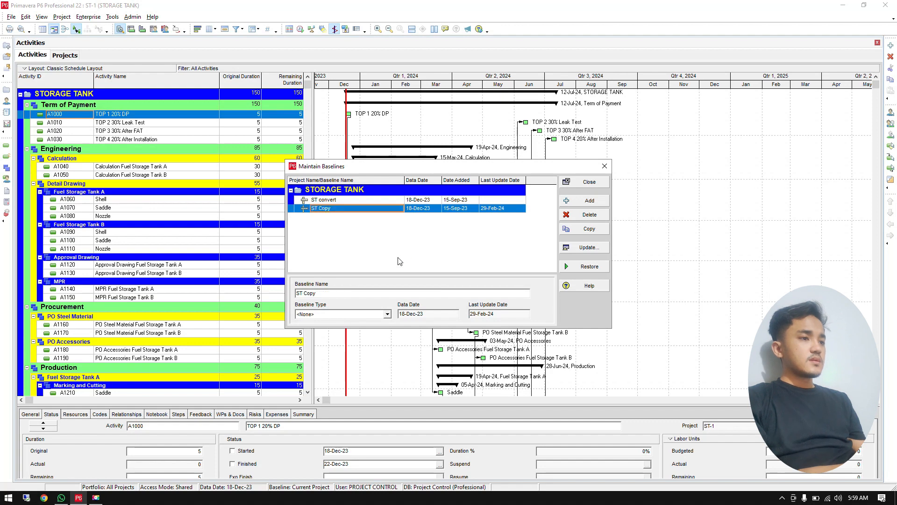
left_click(387, 314)
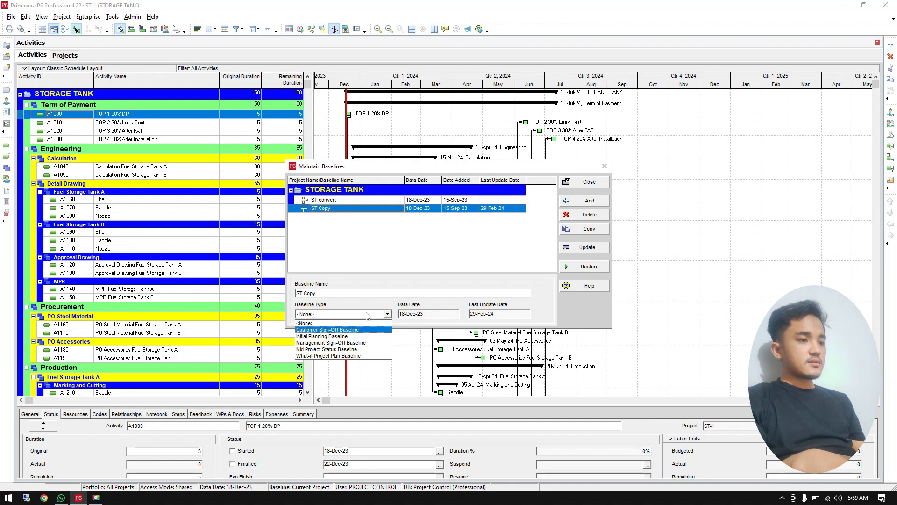
left_click(354, 240)
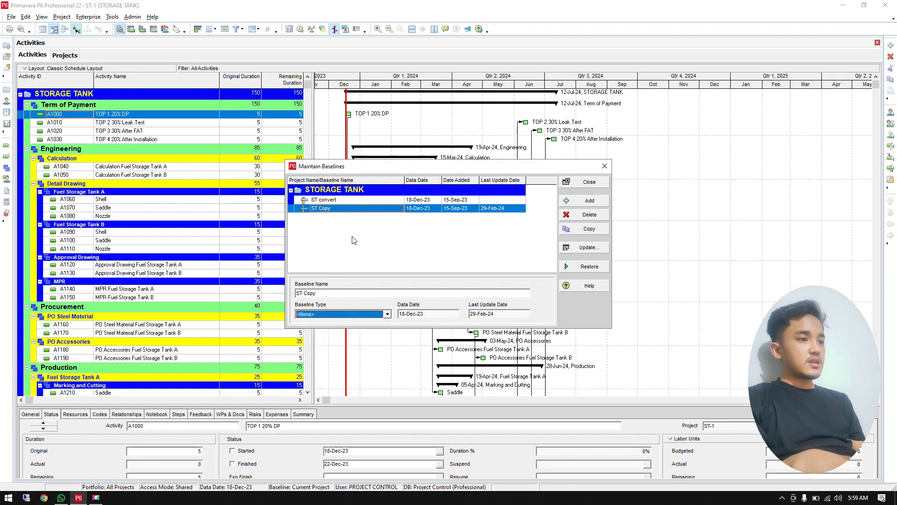
left_click(387, 314)
left_click(357, 199)
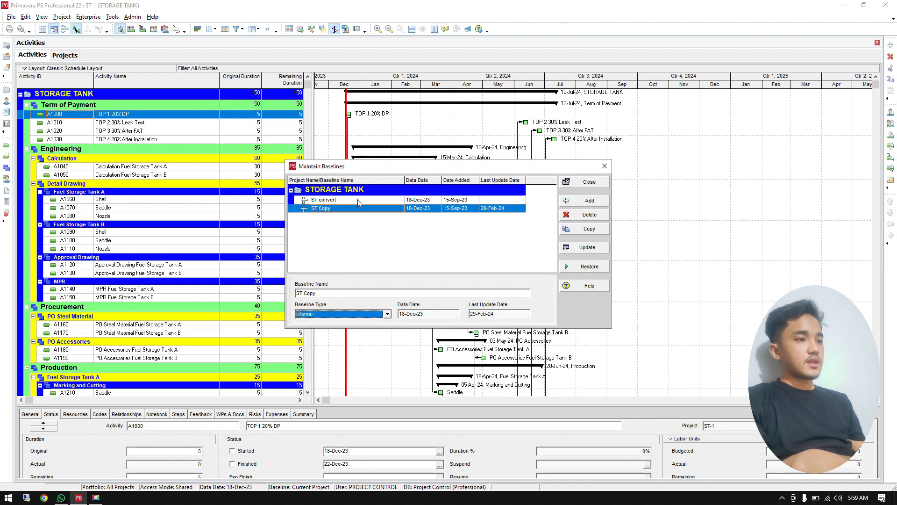
Set the baseline type of ST convert to Customer Sign-Off Baseline and finish maintaining the baselines.
left_click(357, 199)
left_click(386, 314)
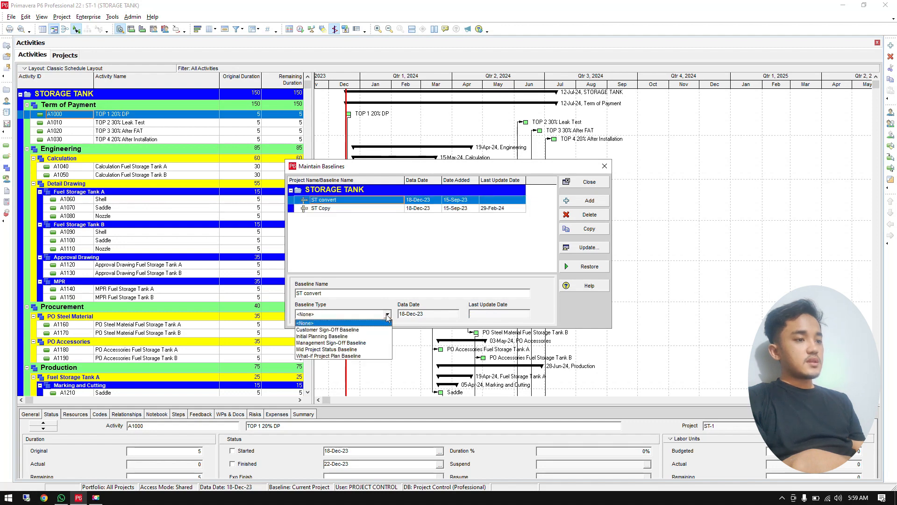
left_click(357, 329)
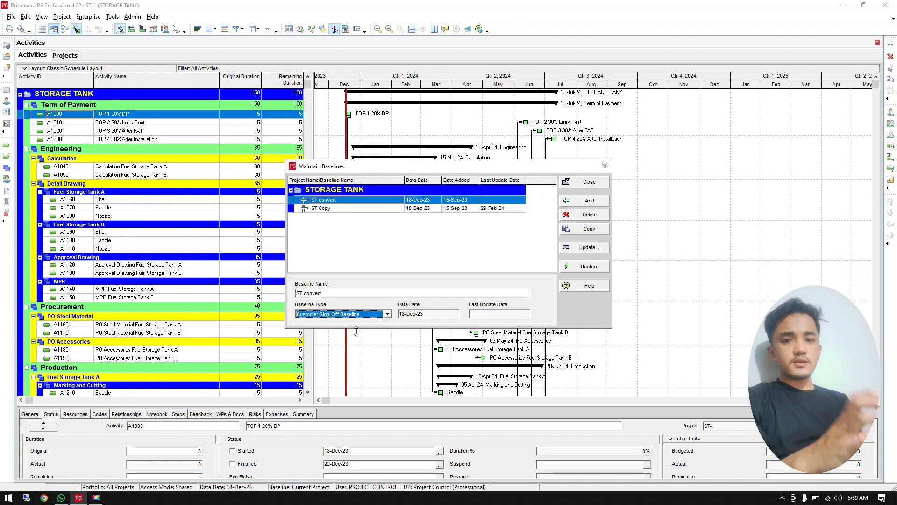
left_click(434, 248)
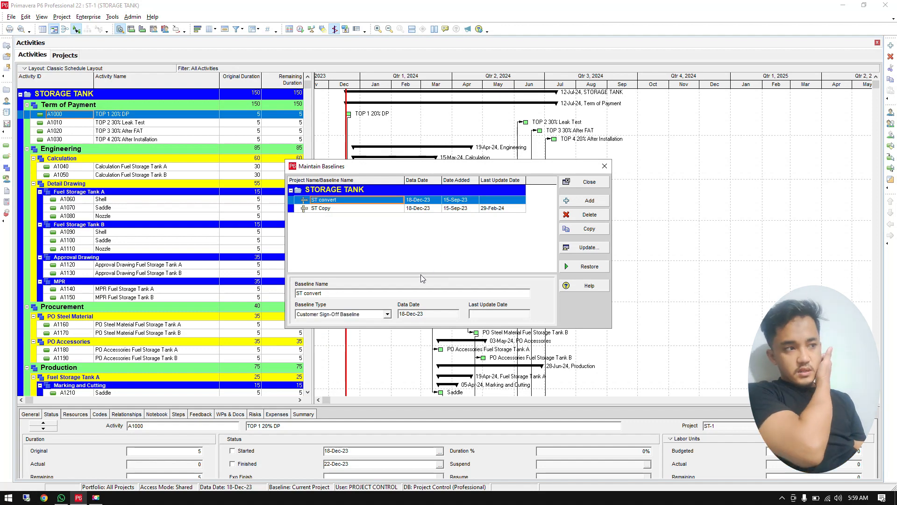
left_click(592, 183)
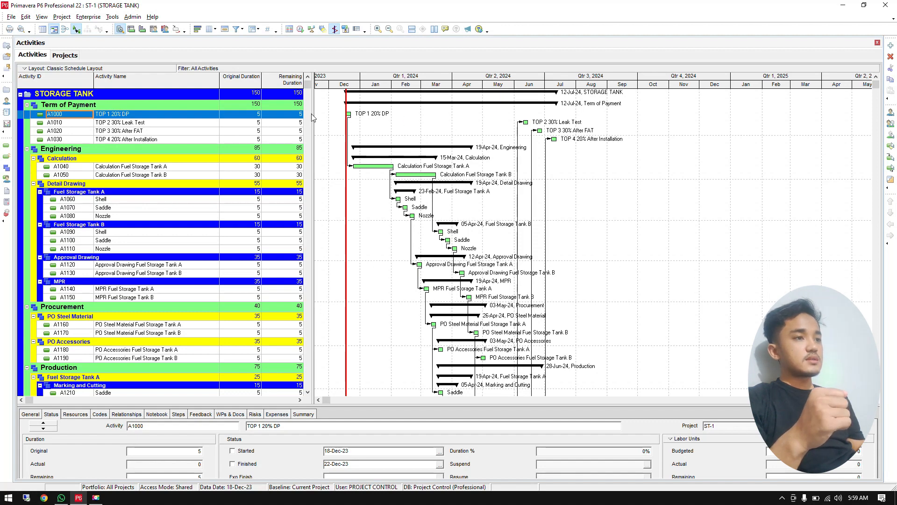
Widen the activity table and add the BL Project Start and BL Project Finish date columns, in that order, after Facility.
left_click_drag(313, 114, 742, 114)
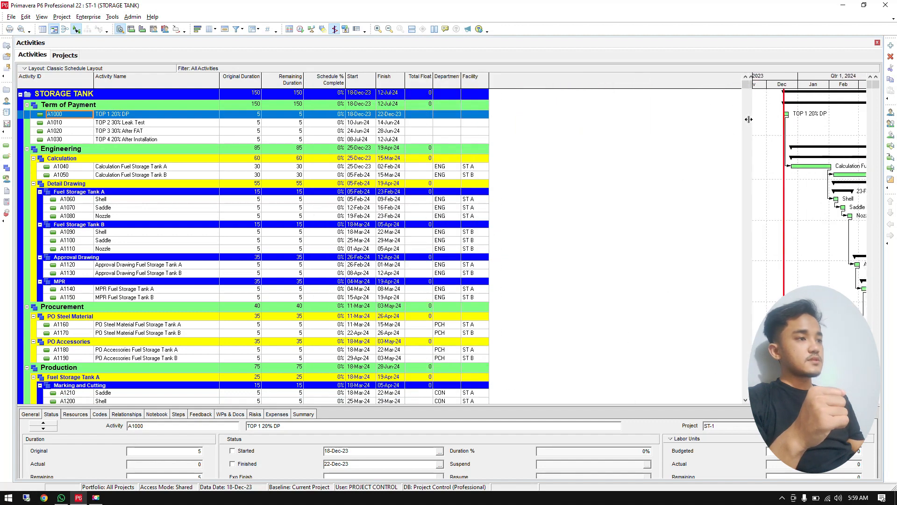
right_click(535, 85)
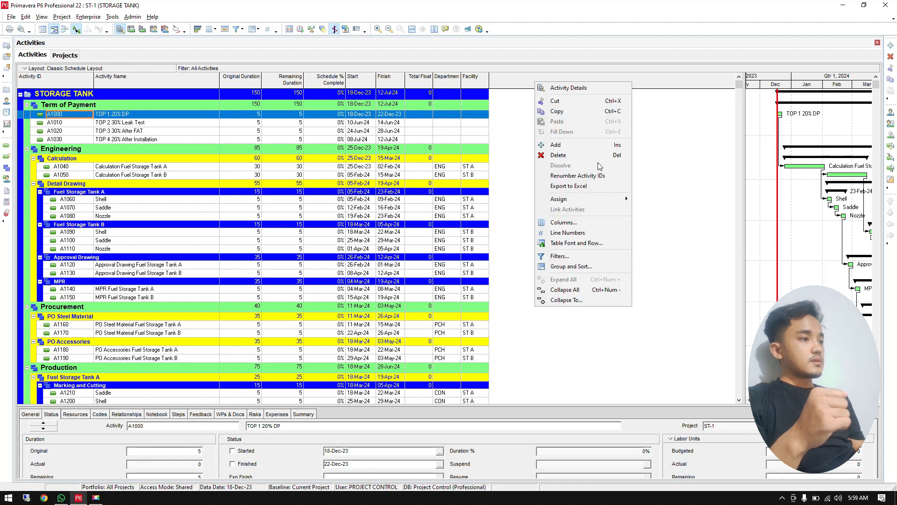
left_click(591, 224)
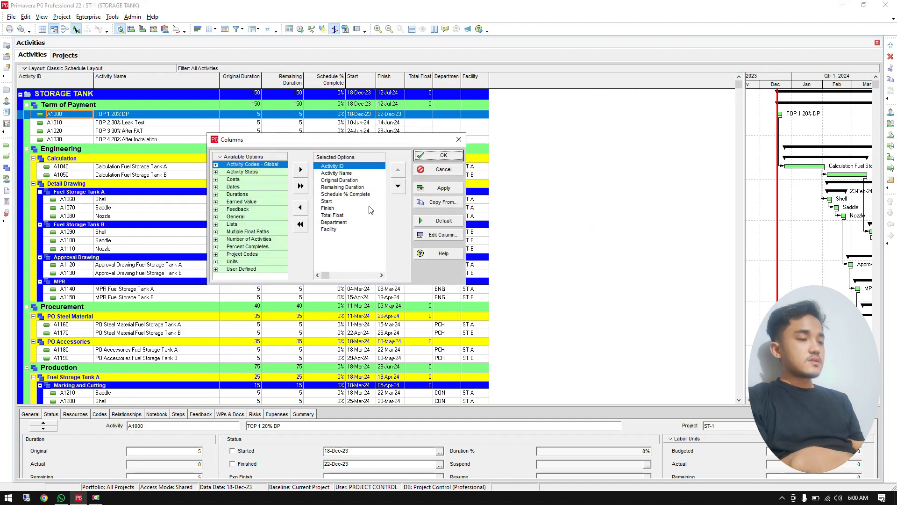
double_click(232, 186)
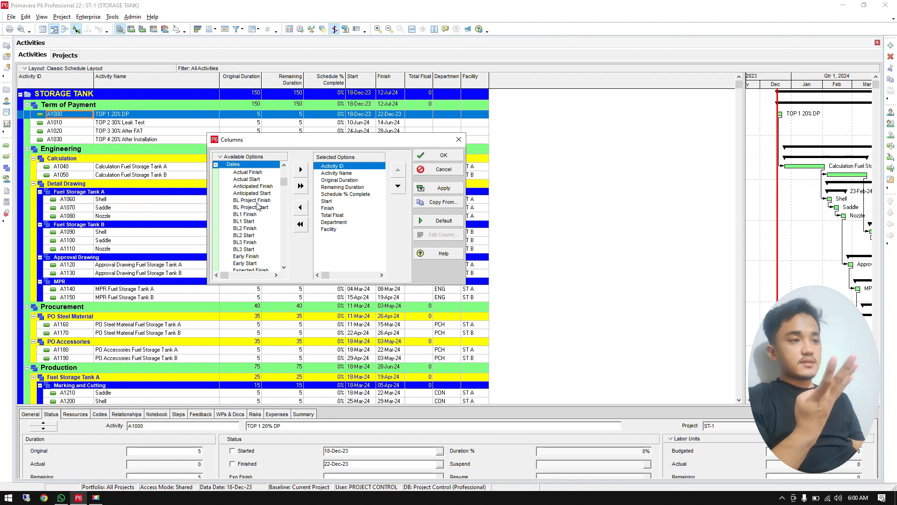
left_click(258, 201)
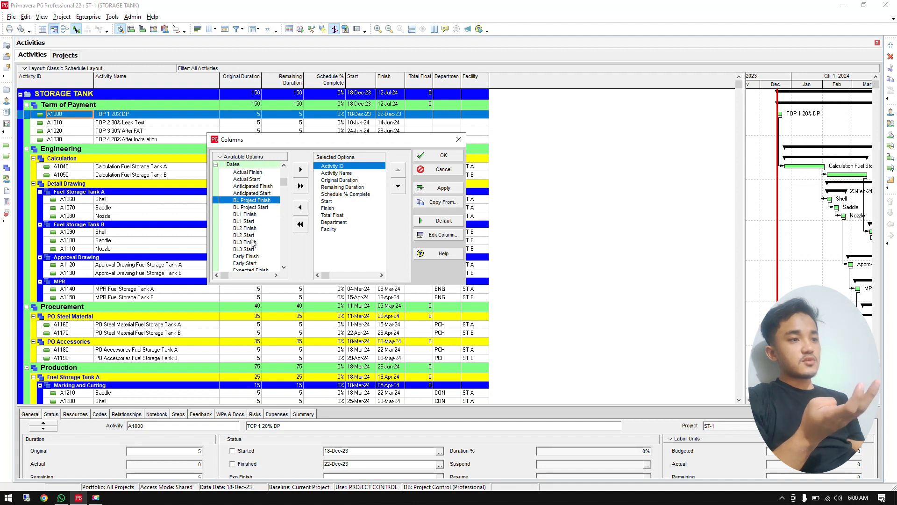
left_click(331, 229)
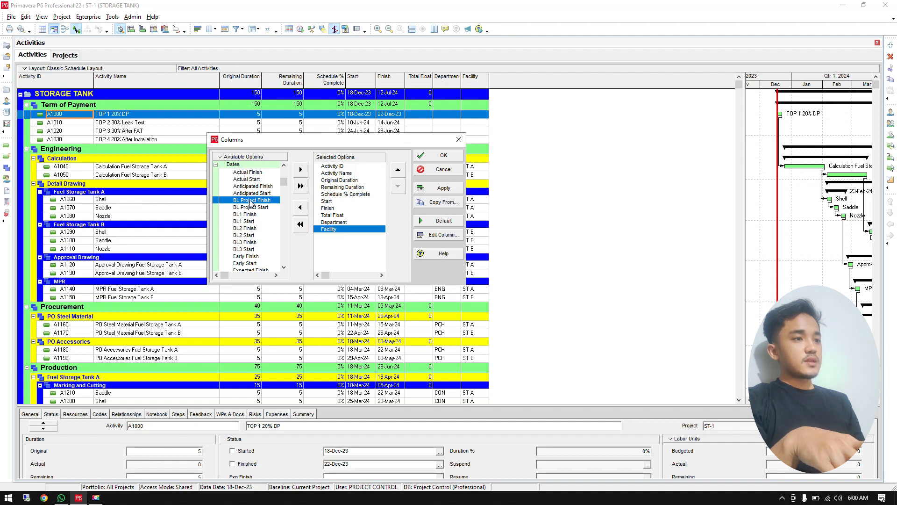
left_click_drag(333, 244, 335, 231)
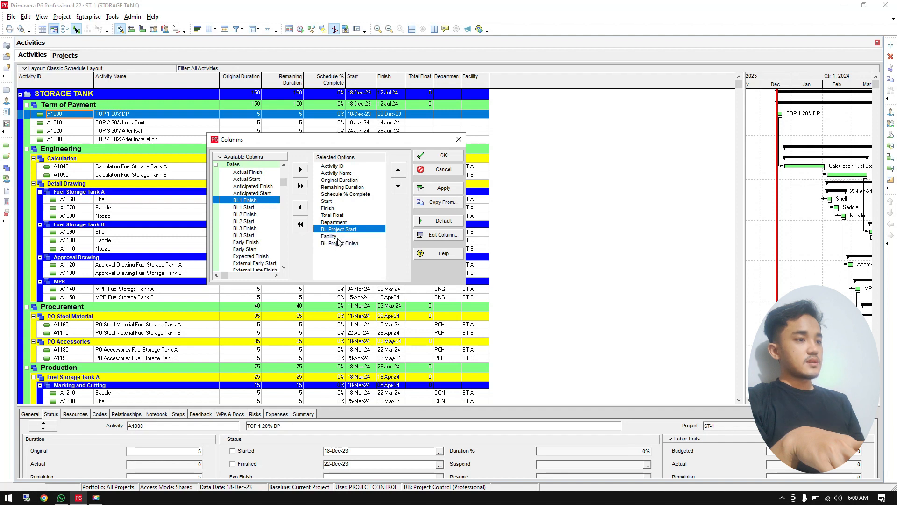
left_click_drag(339, 230, 340, 248)
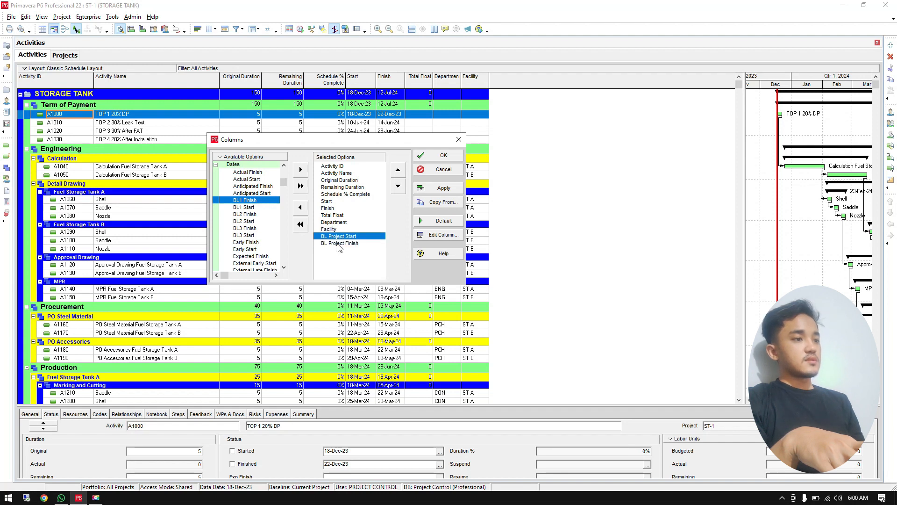
left_click(450, 157)
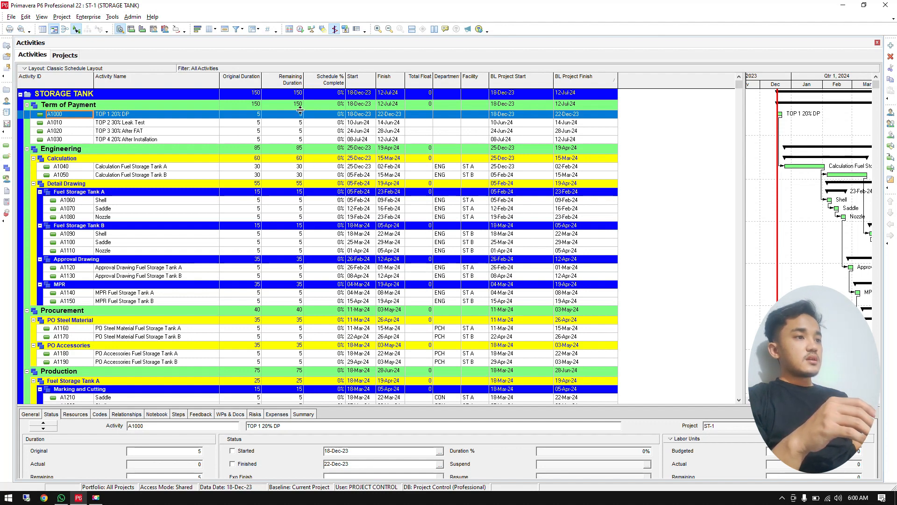
Try a remaining duration of 10 for activity A1000, TOP 1 20% DP, and undo the change.
left_click(256, 117)
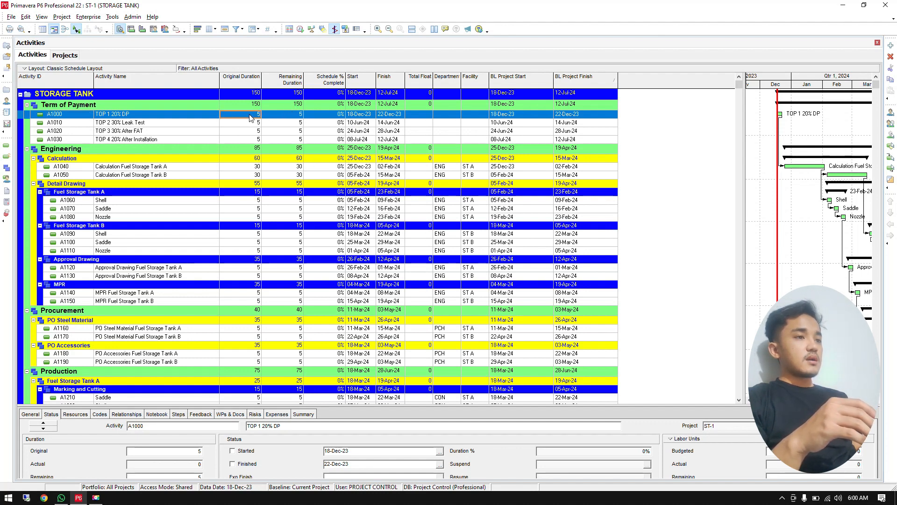
left_click(294, 118)
type("10")
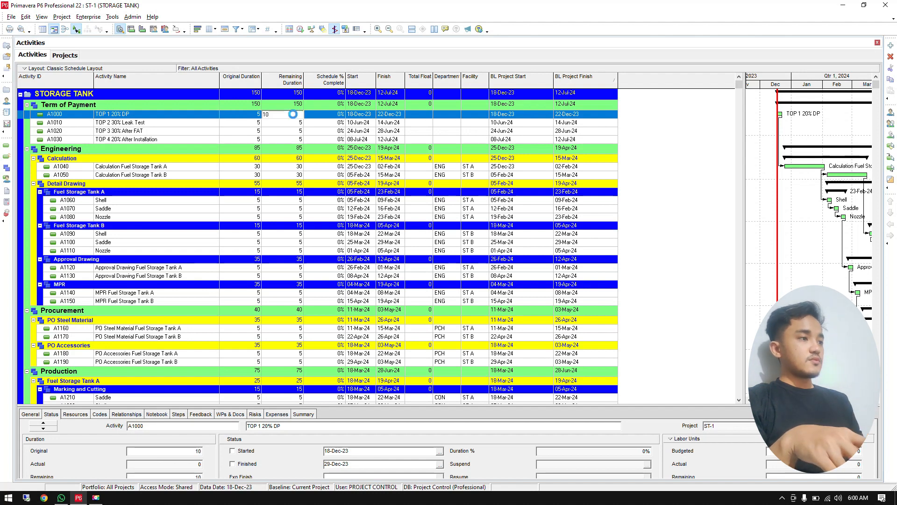
key("Return")
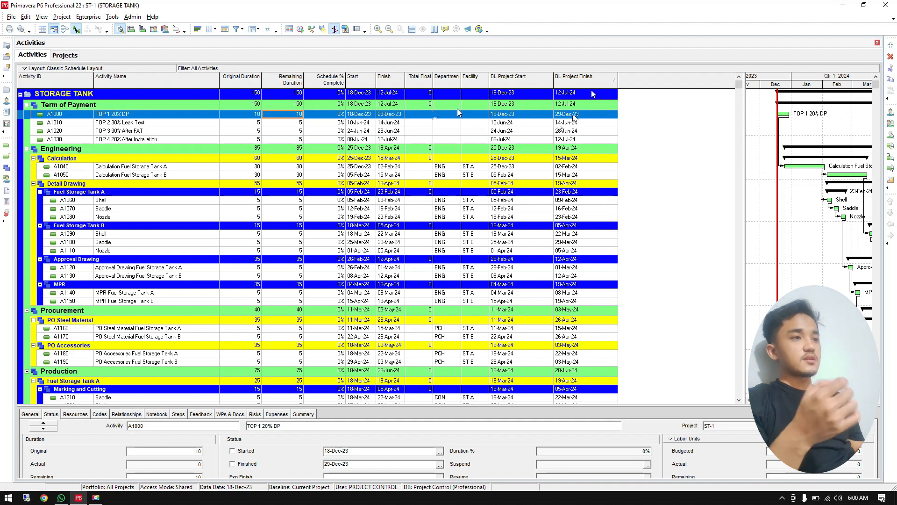
key("ctrl+z")
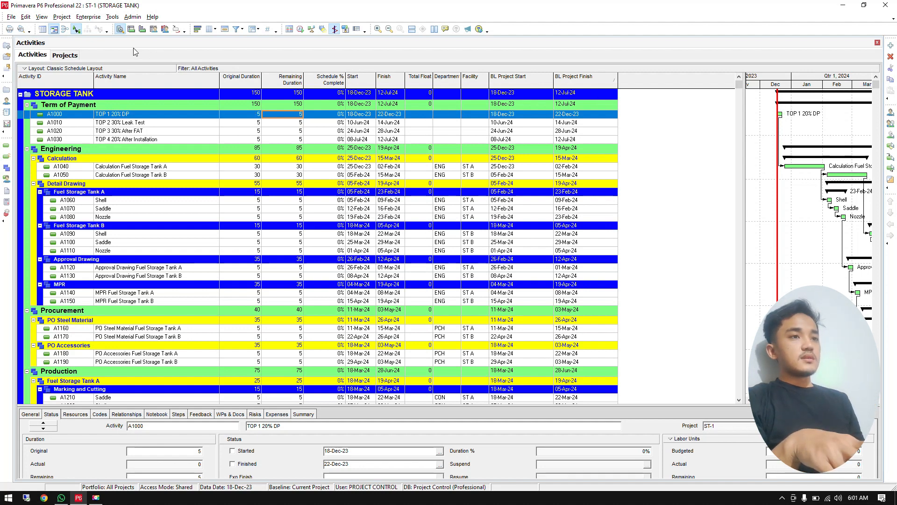
Choose ST convert as the project baseline in the baseline assignments of the STORAGE TANK project.
left_click(62, 17)
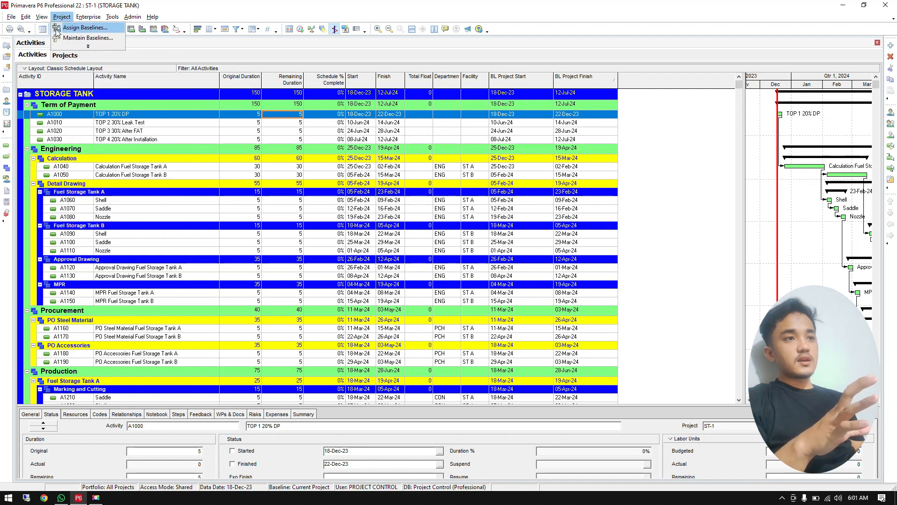
left_click(56, 30)
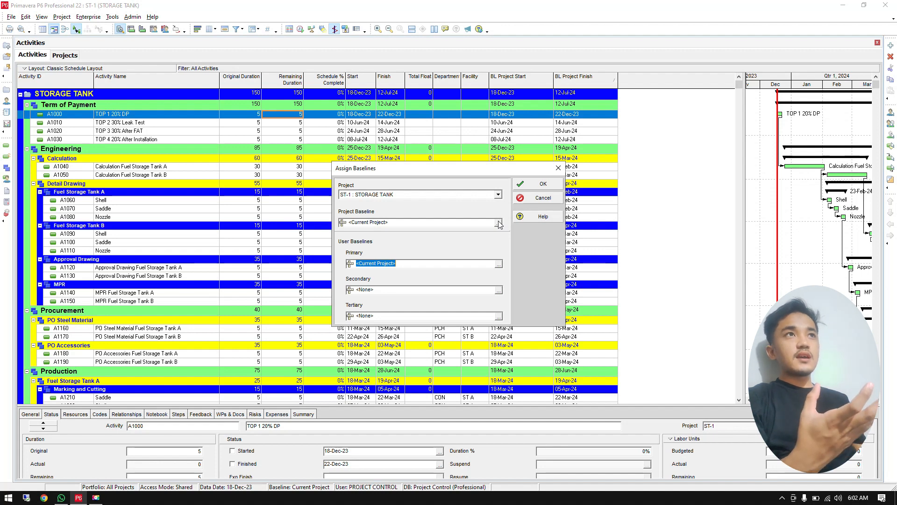
left_click(498, 223)
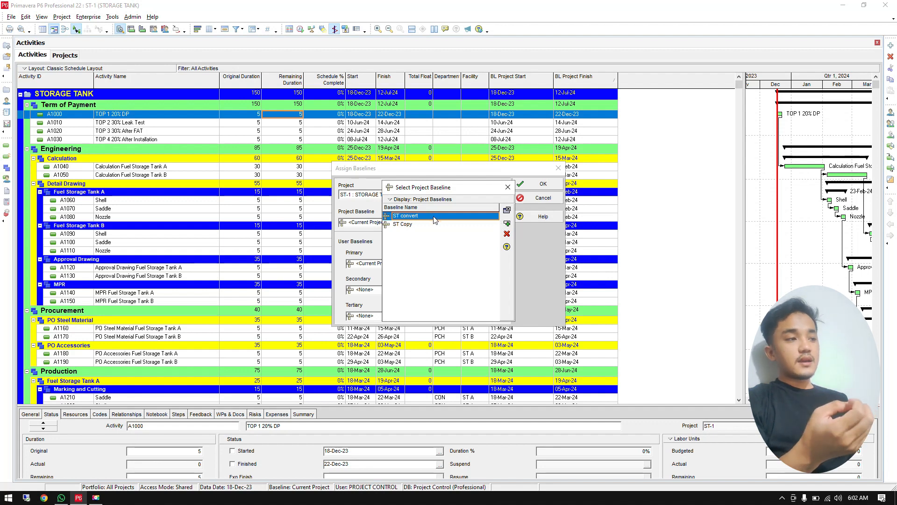
left_click(423, 225)
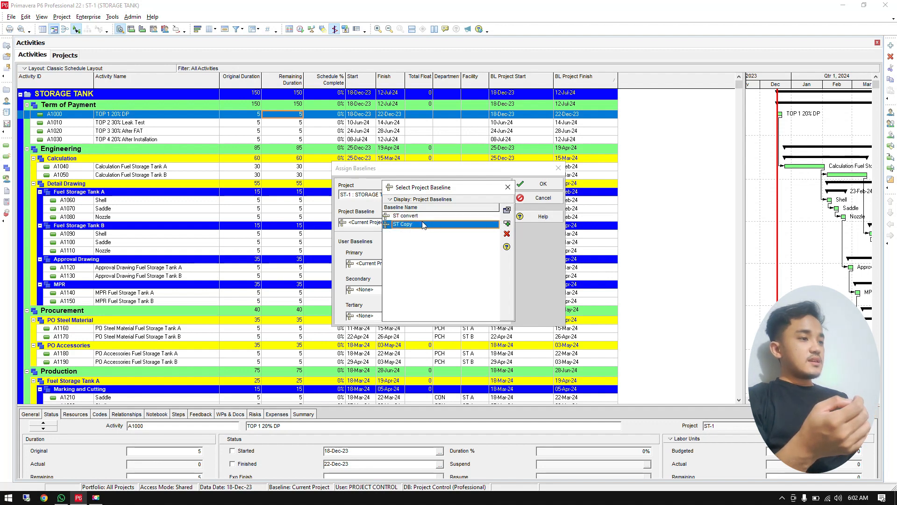
left_click(422, 217)
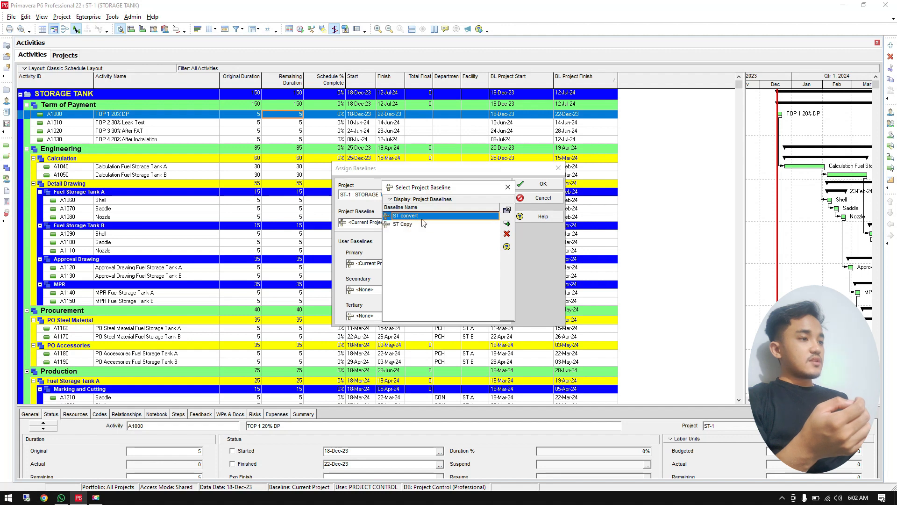
left_click(507, 224)
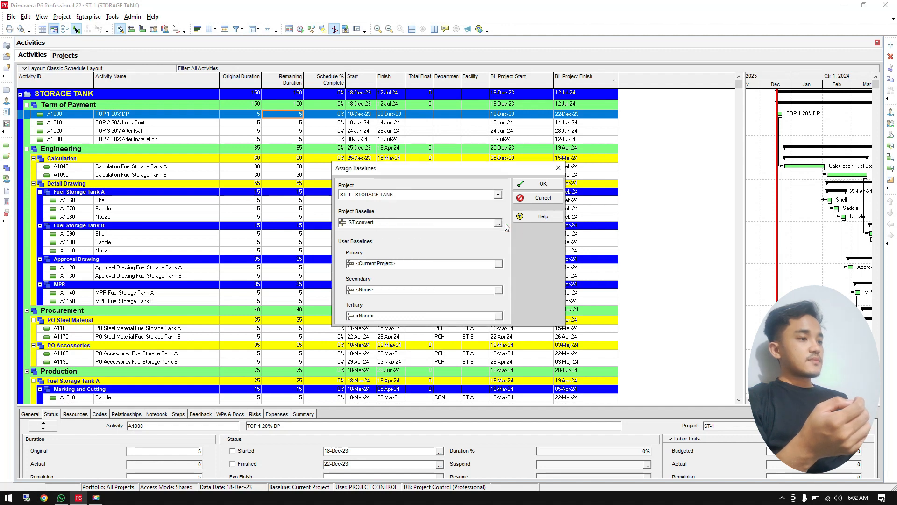
Check the baselines offered for the primary user baseline and accept the baseline assignments.
left_click(498, 264)
left_click(421, 225)
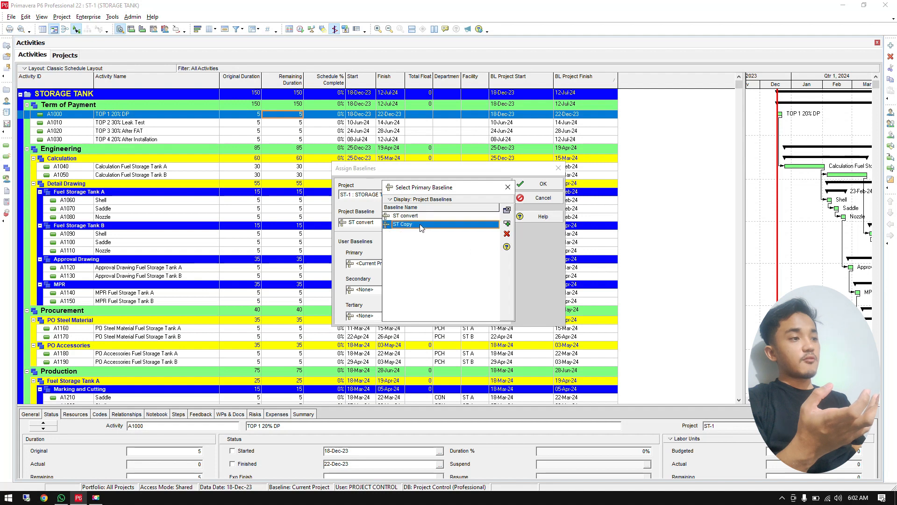
left_click(509, 185)
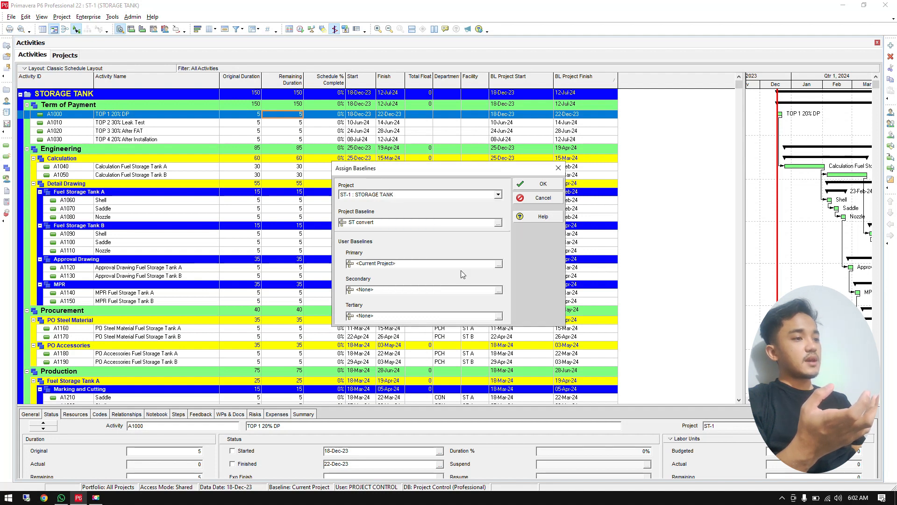
left_click(540, 185)
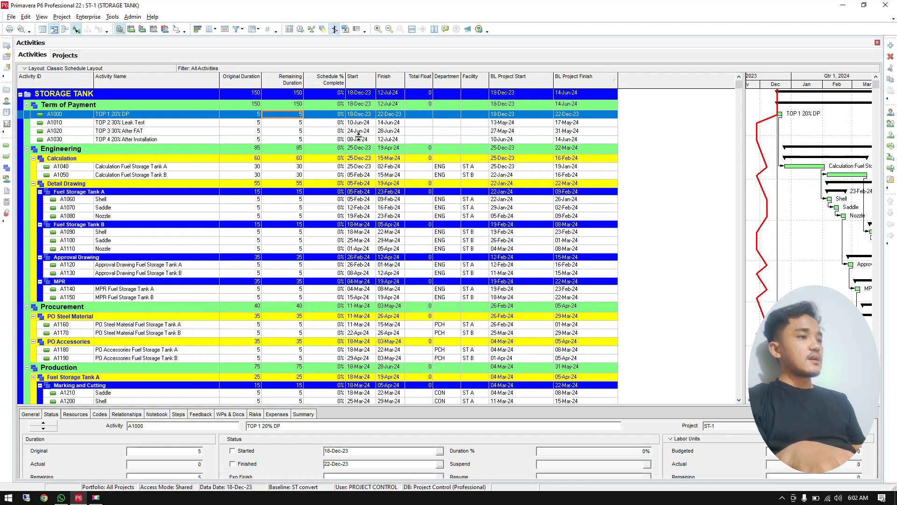
Set the remaining duration of activity A1000, TOP 1 20% DP, to 10.
left_click(293, 122)
key("Up")
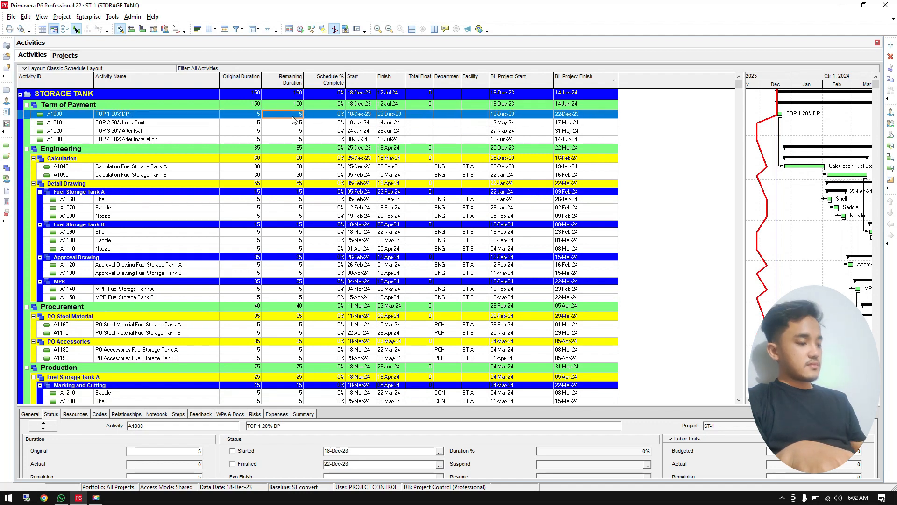
type("10")
key("Return")
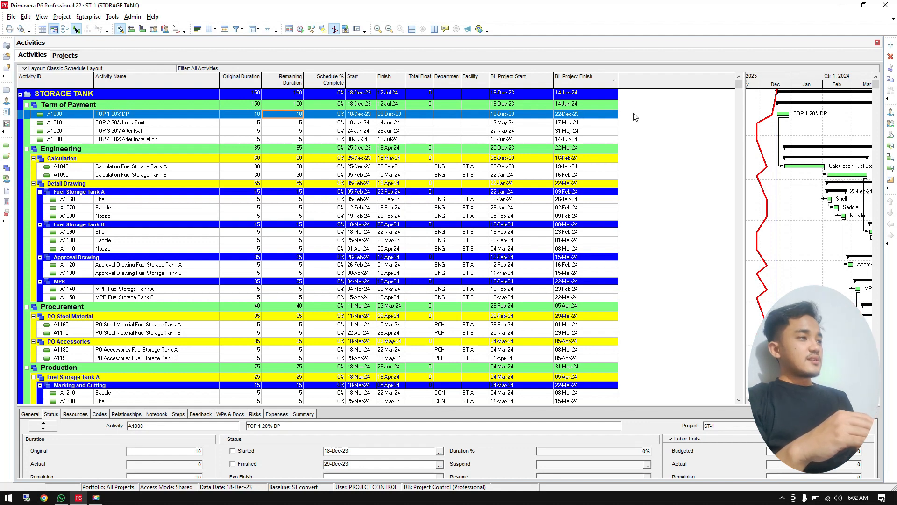
Add the BL1 Finish and BL1 Start date columns to the activity table after BL Project Finish.
right_click(638, 79)
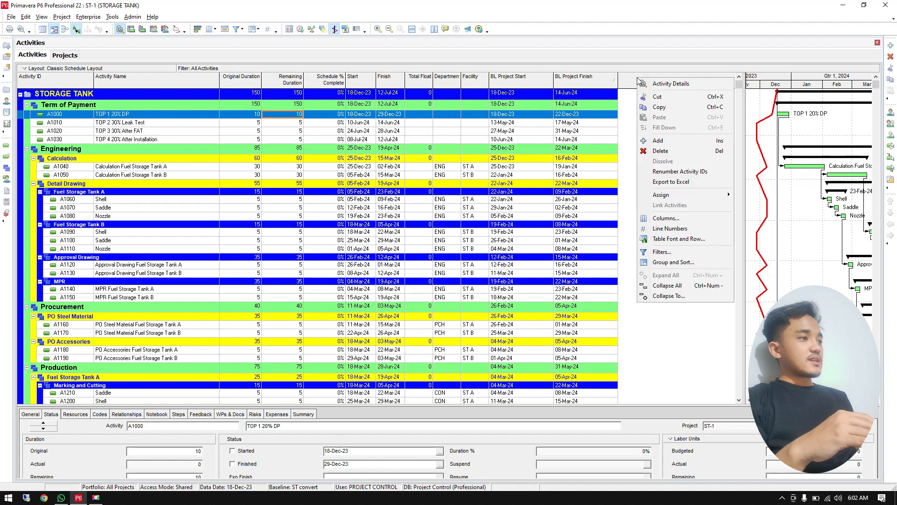
left_click(671, 218)
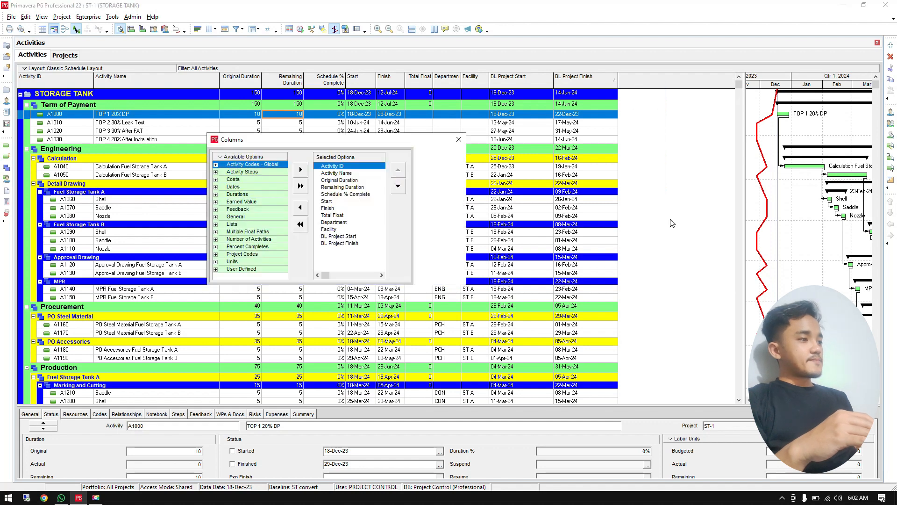
double_click(234, 187)
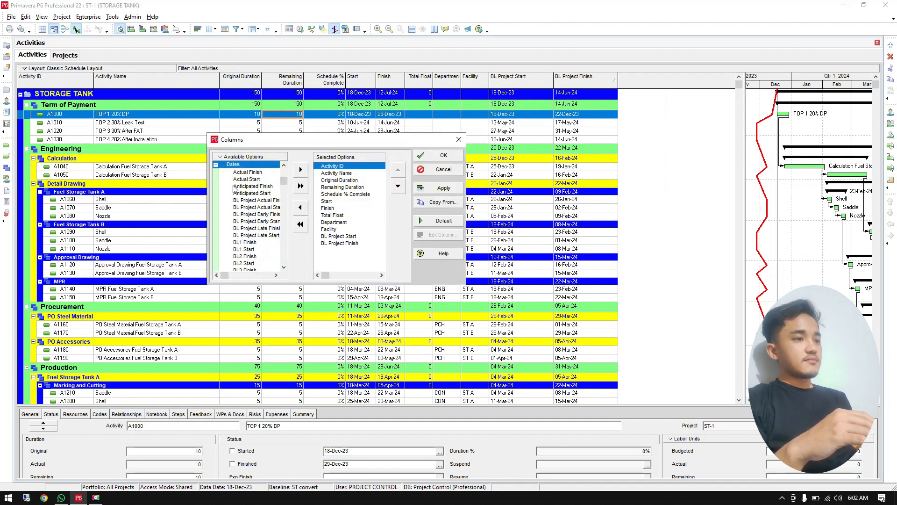
left_click(256, 243)
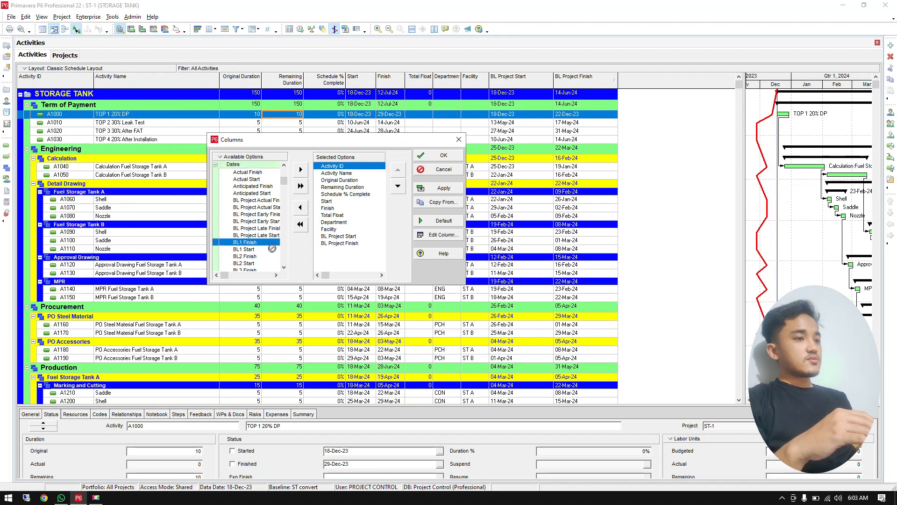
left_click_drag(348, 250, 345, 267)
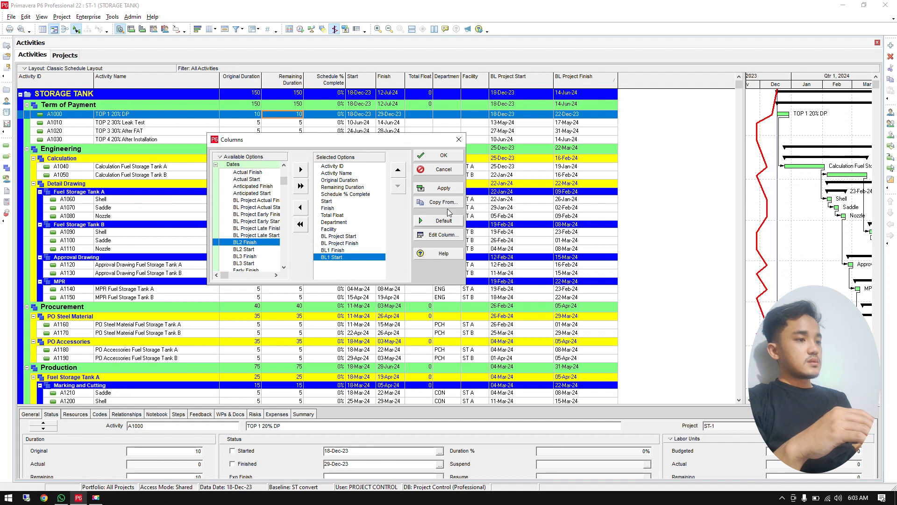
left_click(443, 156)
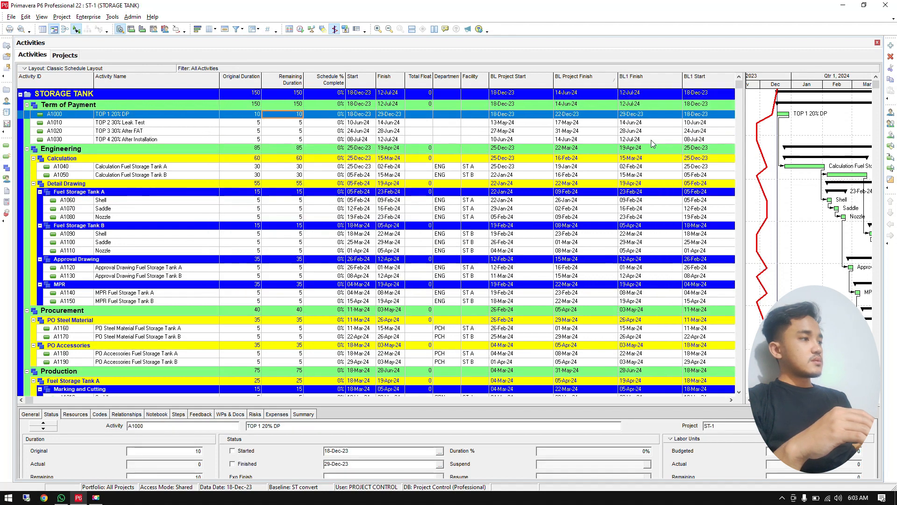
Reorder the activity table columns so that BL1 Start comes before BL1 Finish.
right_click(629, 75)
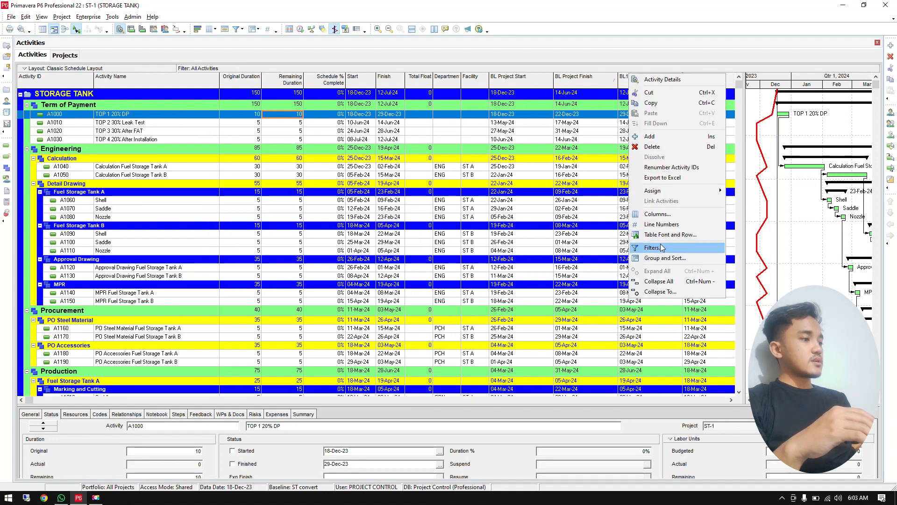
left_click(657, 214)
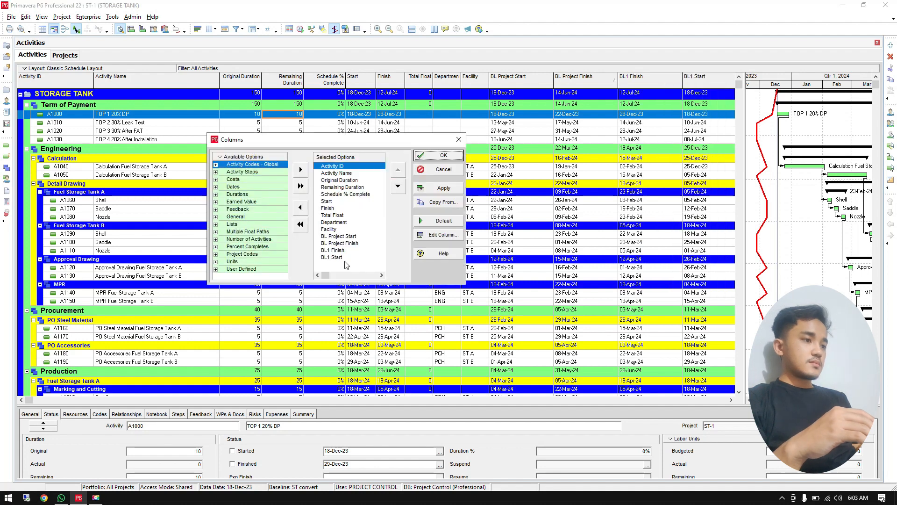
left_click_drag(339, 251, 339, 266)
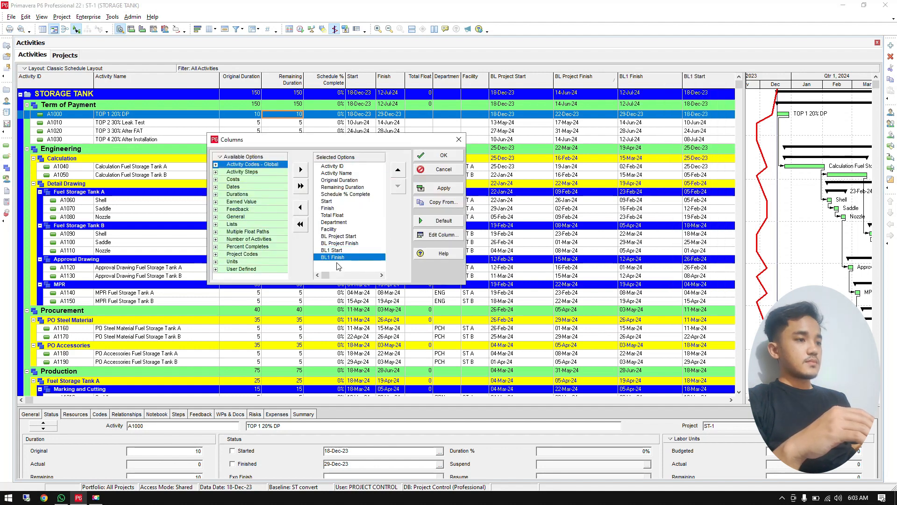
left_click(444, 155)
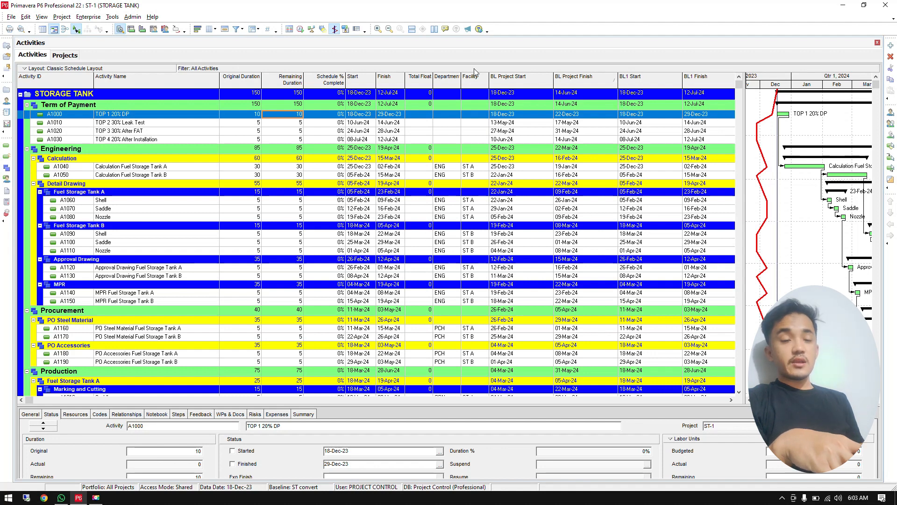
Assign the ST Copy baseline as the primary user baseline of the STORAGE TANK project and check activity A1000's BL1 Finish date.
left_click(62, 17)
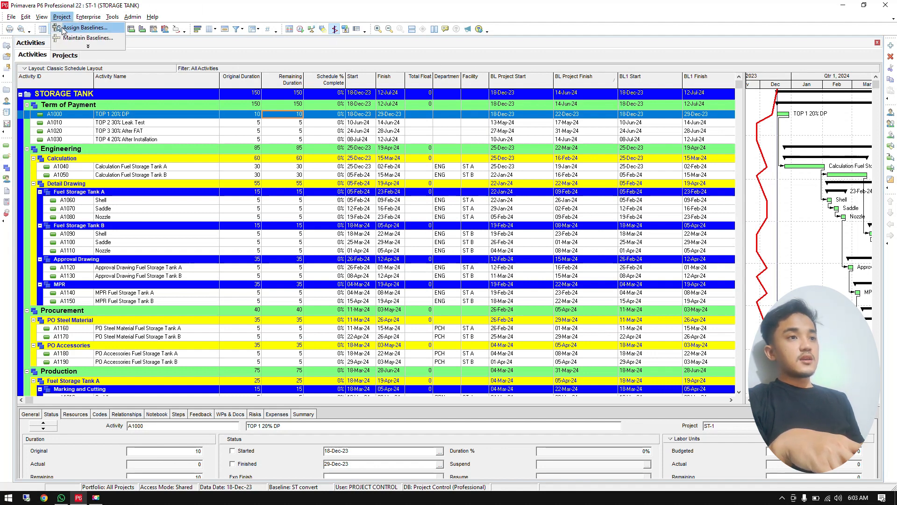
left_click(64, 28)
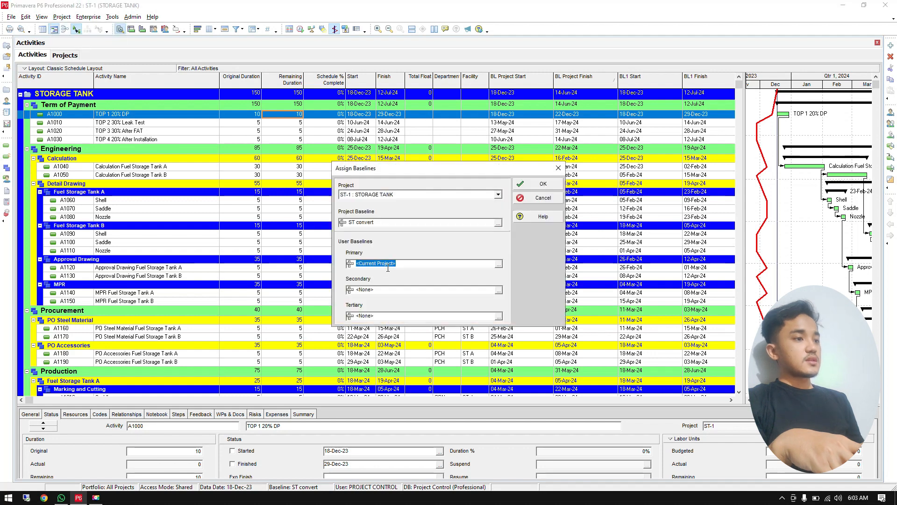
left_click(499, 264)
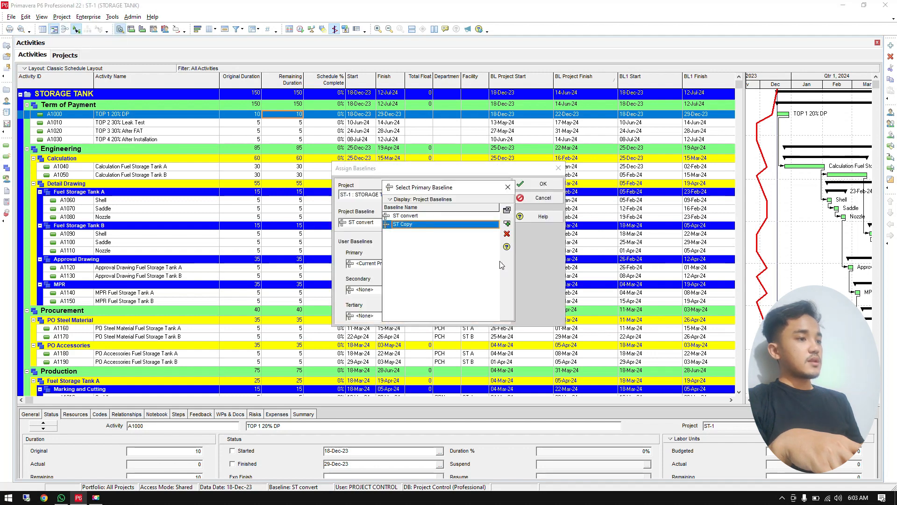
left_click(413, 217)
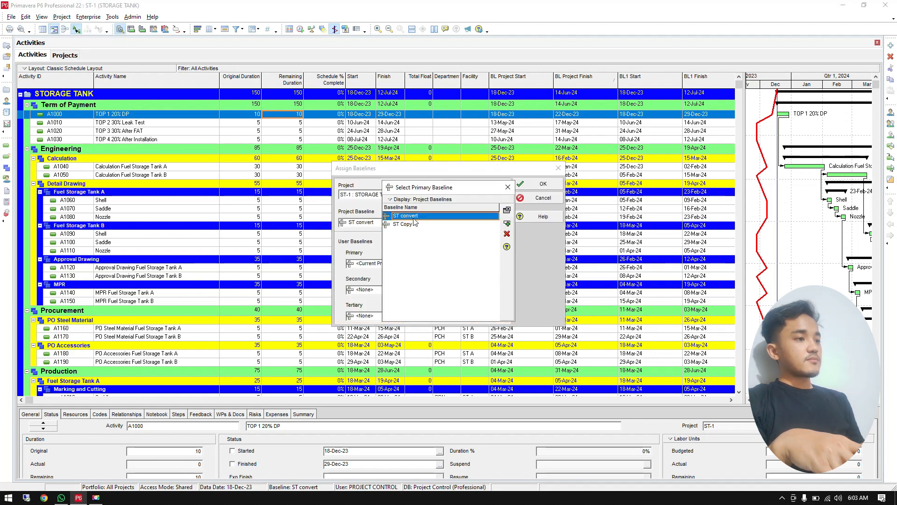
left_click(415, 223)
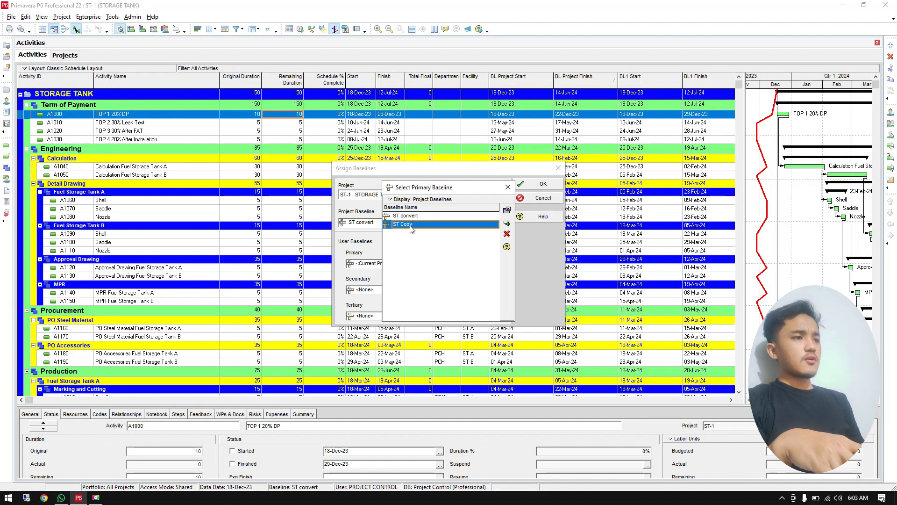
left_click(507, 222)
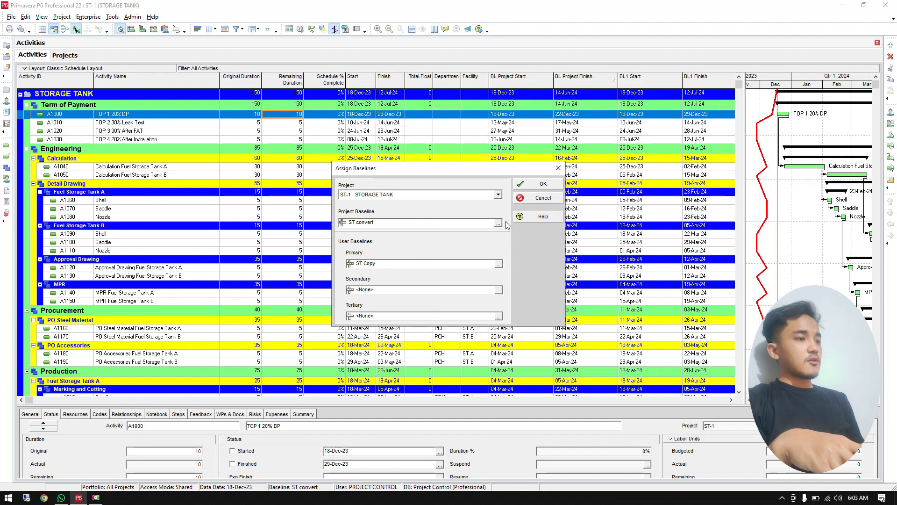
left_click(551, 183)
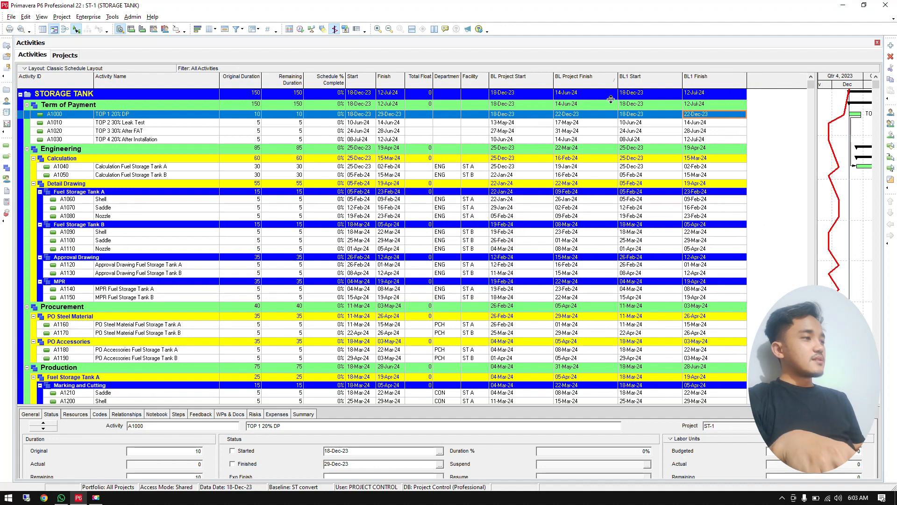
left_click(714, 116)
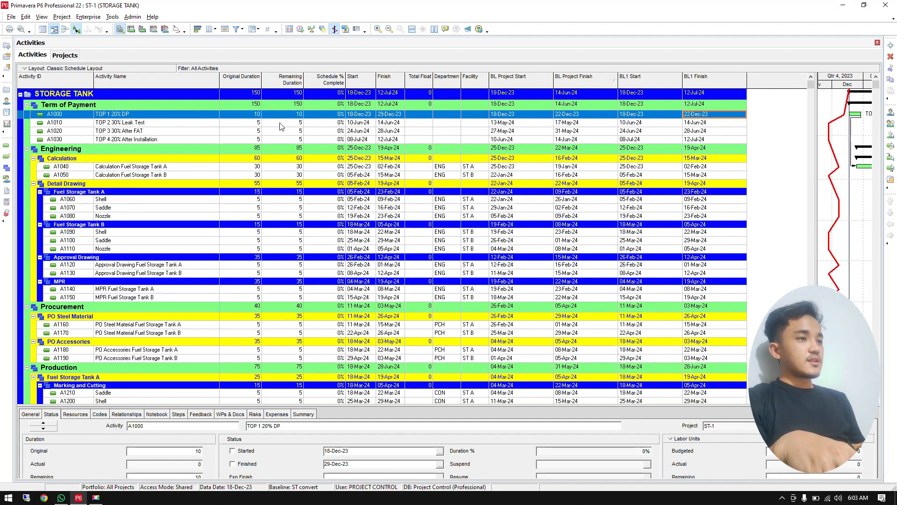
Set the original duration of activity A1000, TOP 1 20% DP, to 5.
left_click(256, 116)
type("5")
key("Return")
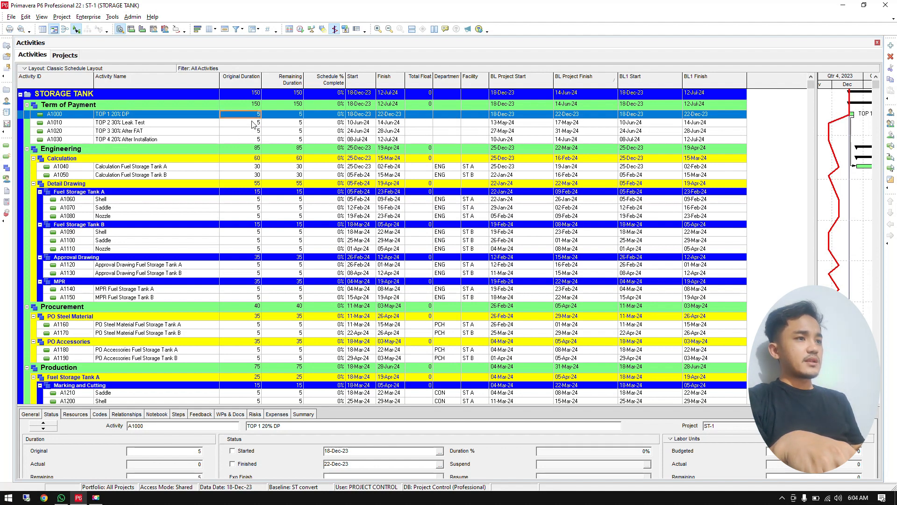
Try an original duration of 15 for activity A1000 to compare its dates with the baseline, and return it to 5.
type("15")
key("Return")
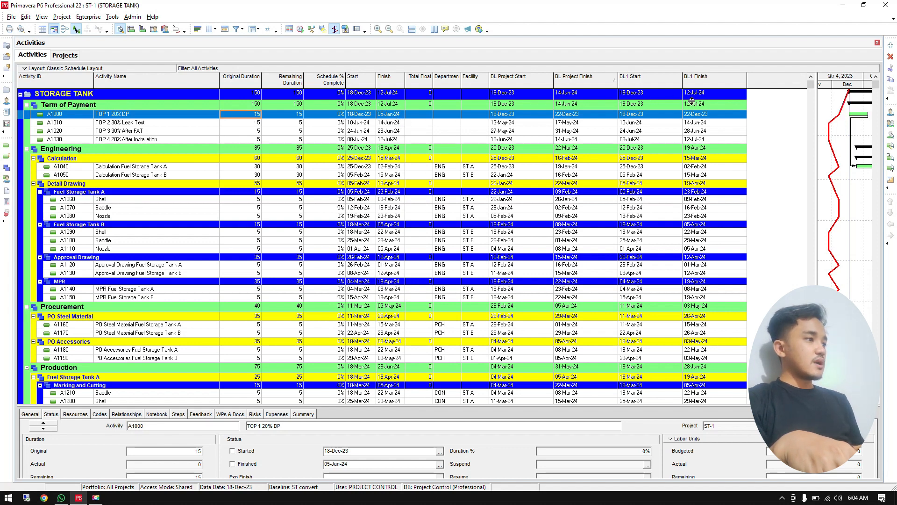
type("5")
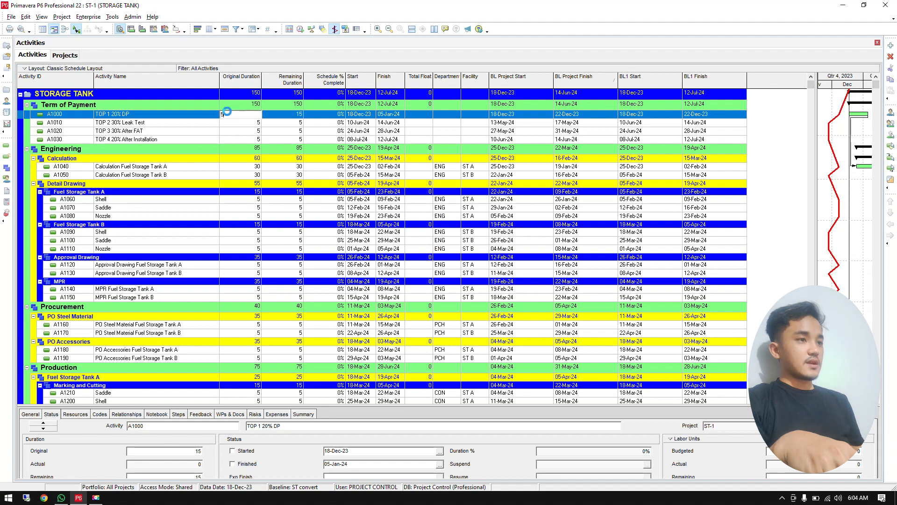
key("Return")
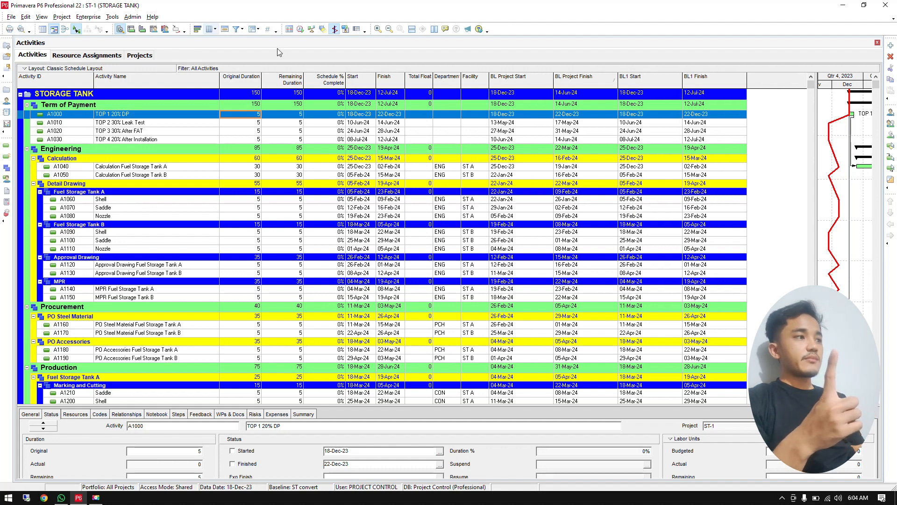
Clear the primary user baseline and the project baseline of STORAGE TANK so both use the current project.
left_click(61, 17)
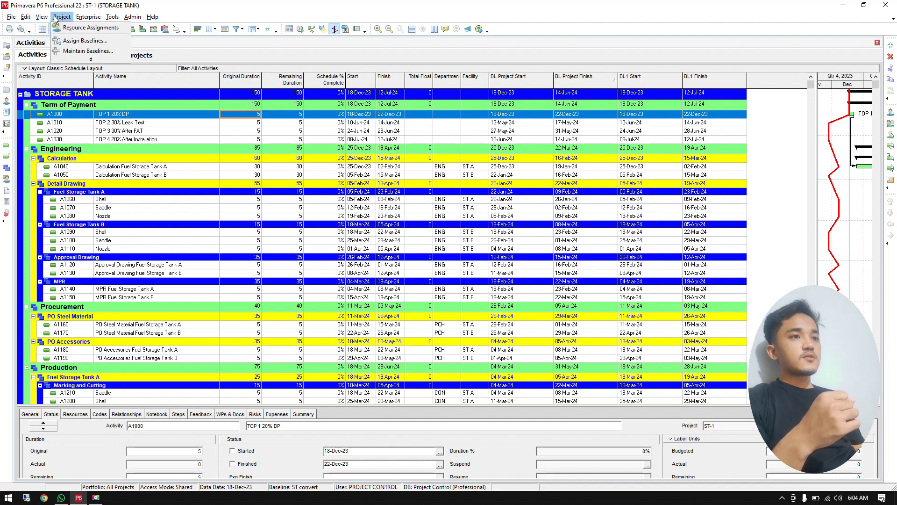
left_click(73, 47)
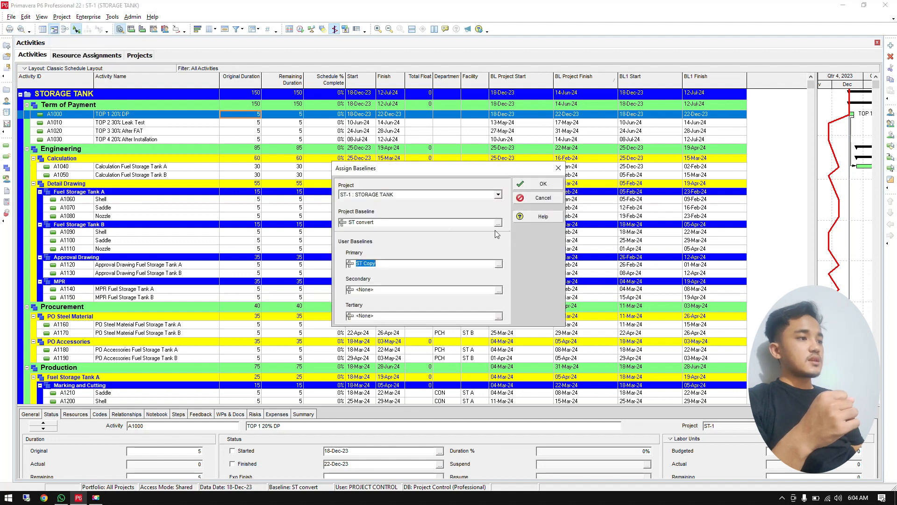
left_click(498, 265)
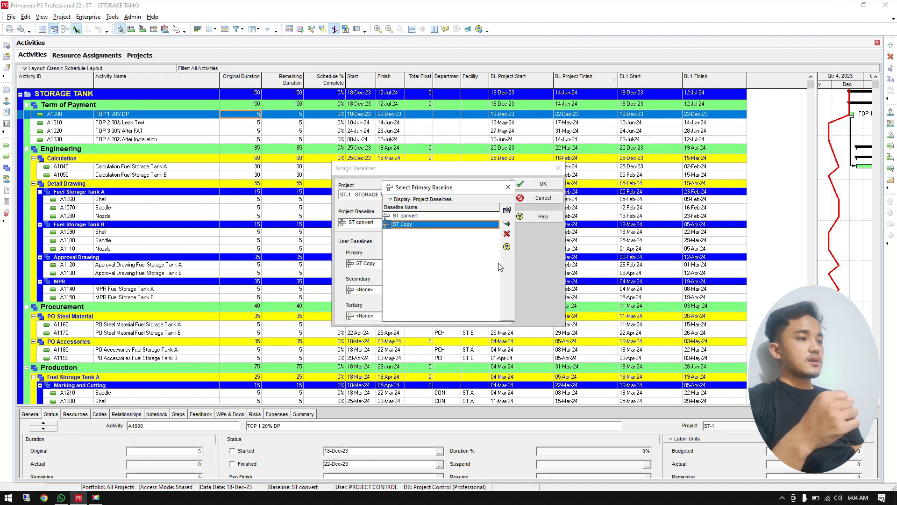
left_click(507, 234)
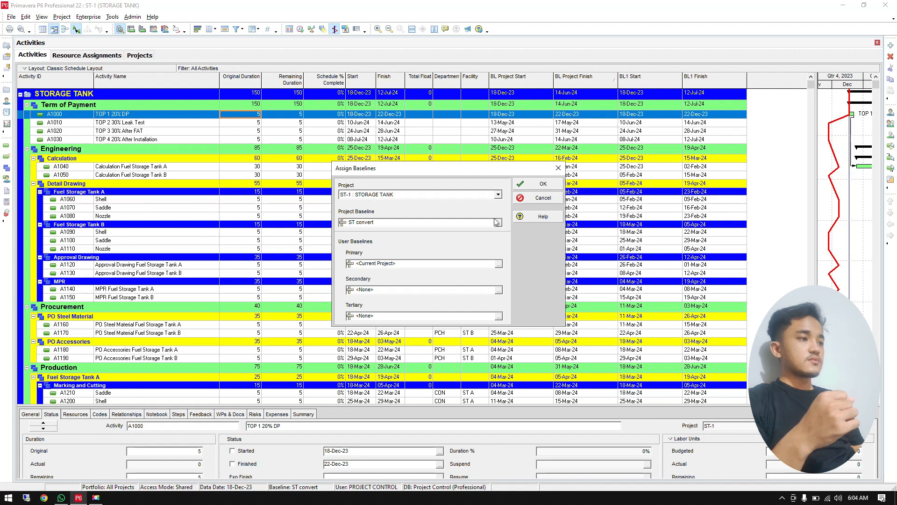
left_click(498, 222)
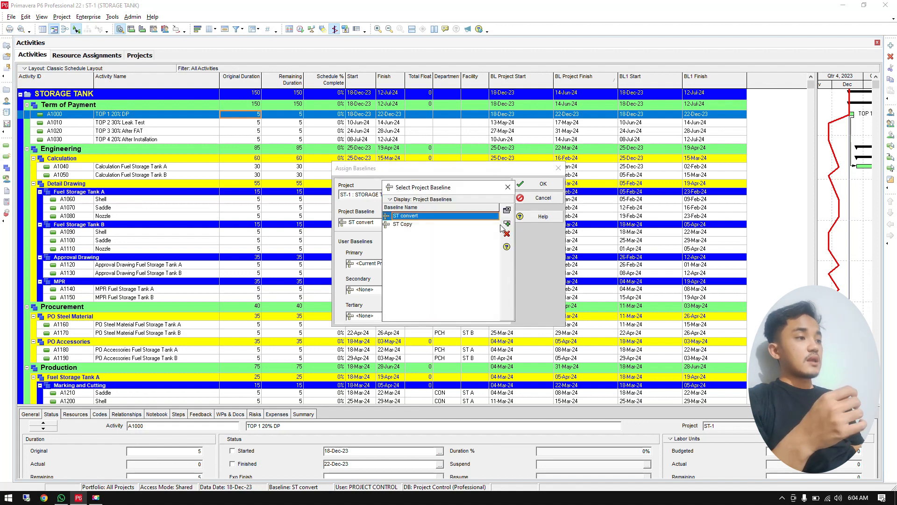
left_click(508, 234)
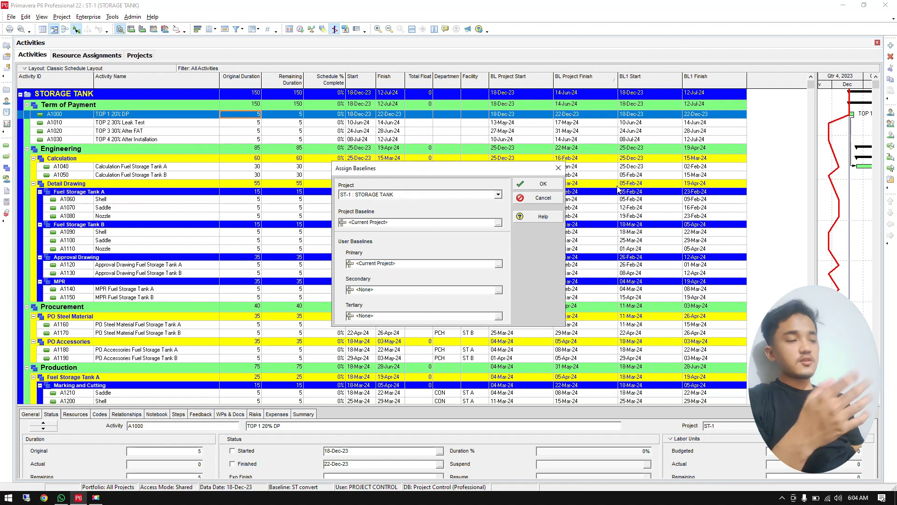
left_click(540, 184)
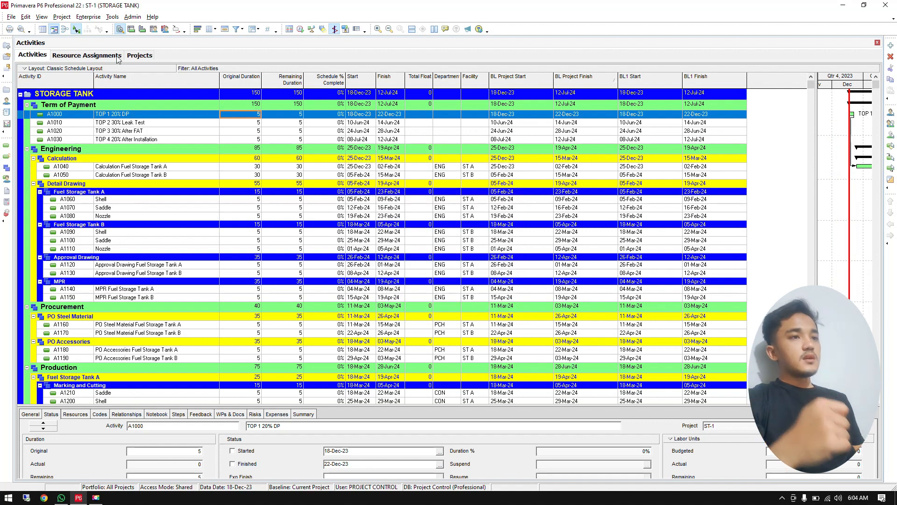
left_click(62, 17)
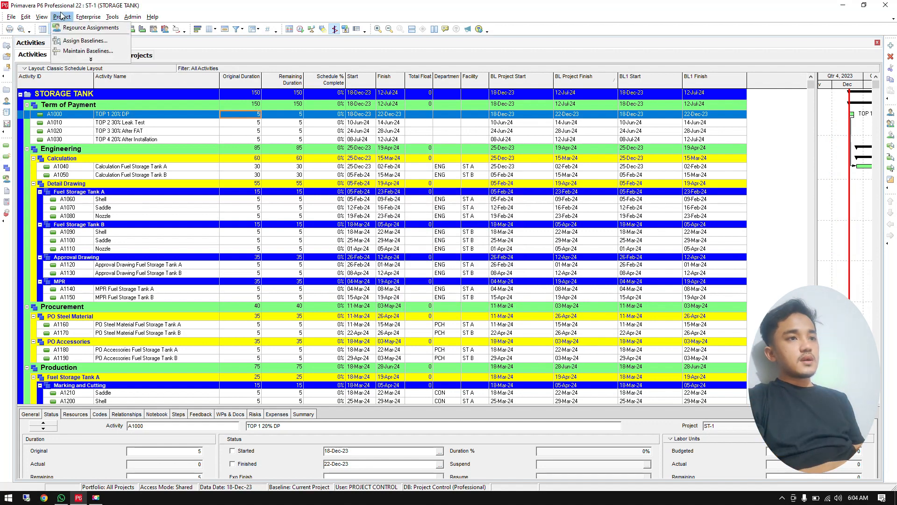
left_click(89, 51)
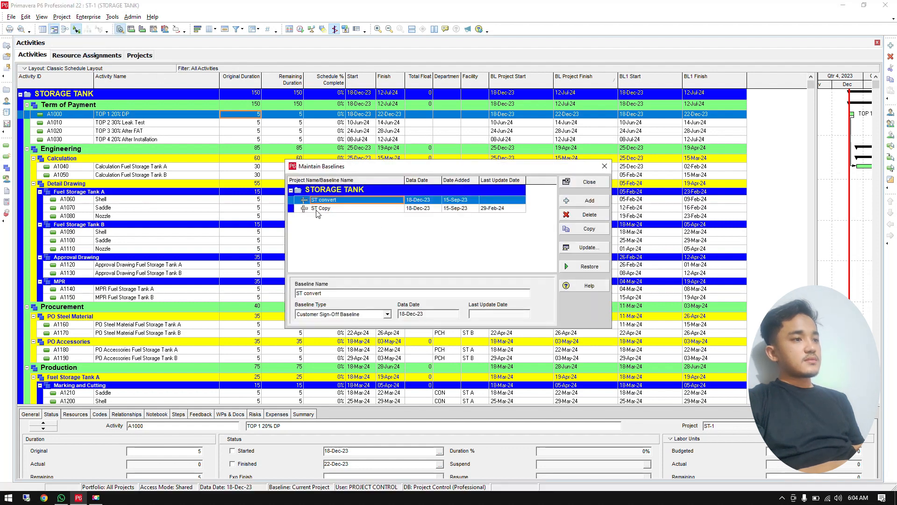
left_click(329, 210)
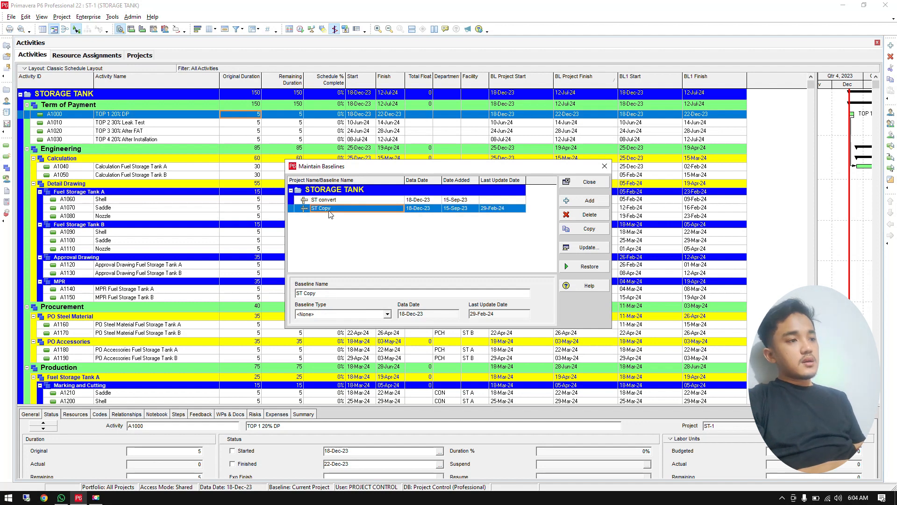
left_click(351, 201)
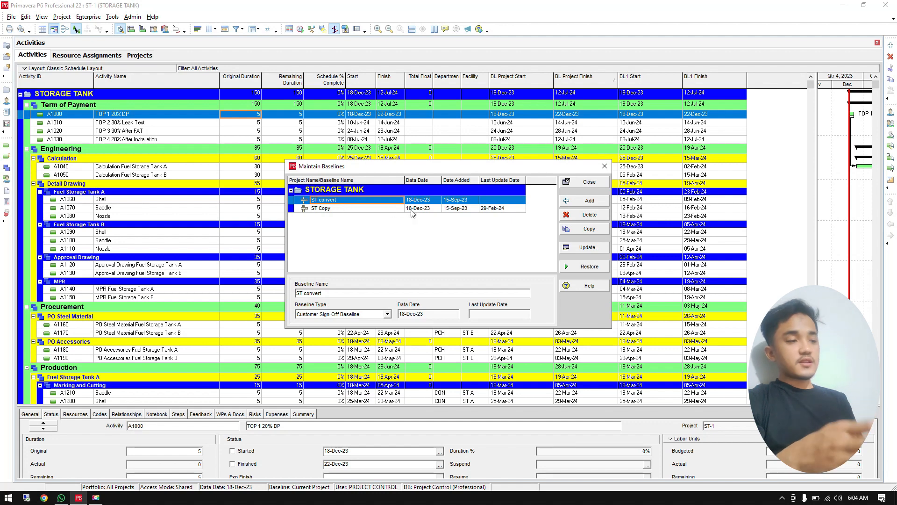
left_click(587, 272)
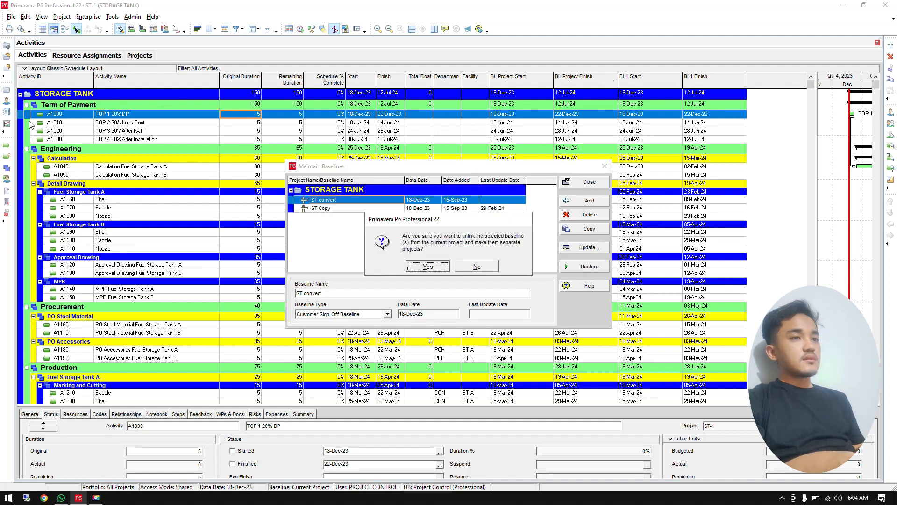
left_click(469, 267)
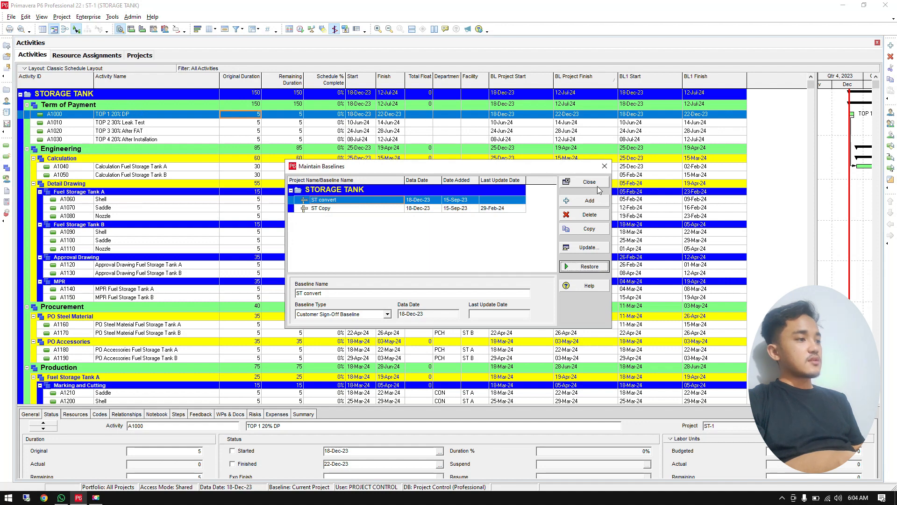
left_click(588, 182)
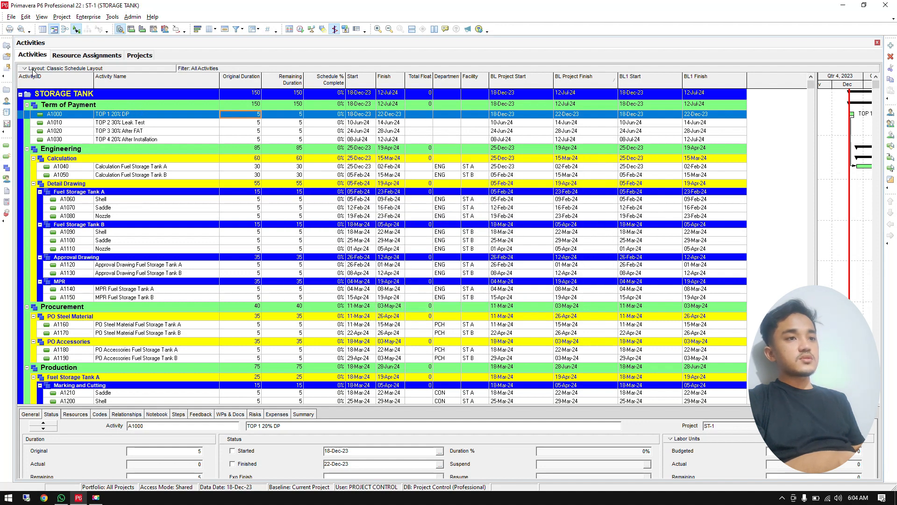
Check the STORAGE TANK entry under Engineering & Construction in the project list and return to the activities.
left_click(8, 90)
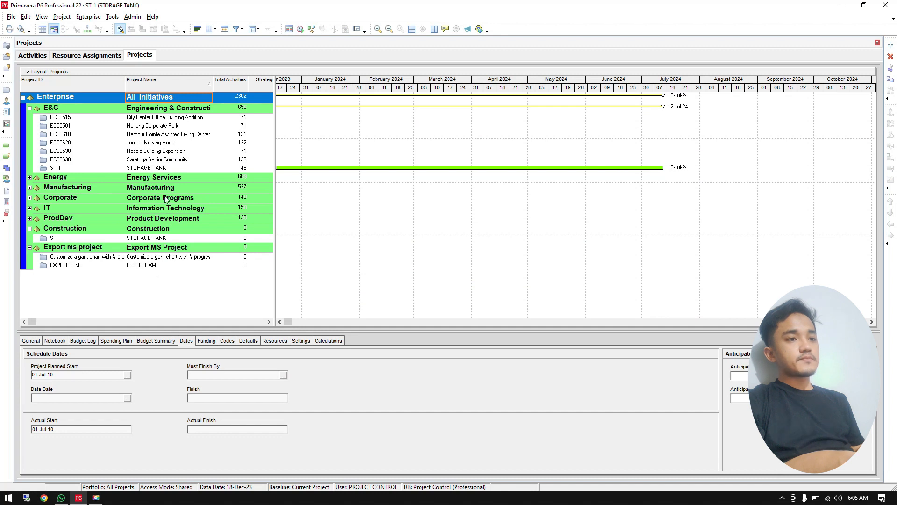
left_click(147, 168)
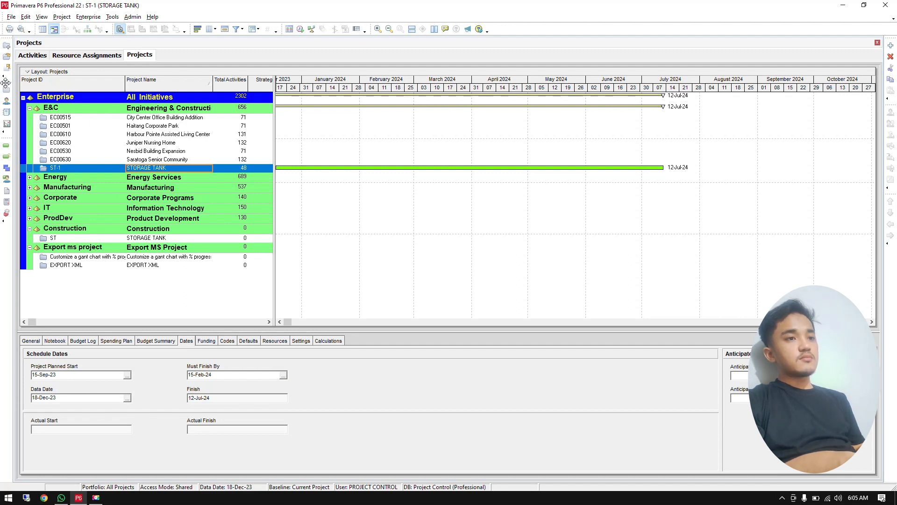
left_click(41, 55)
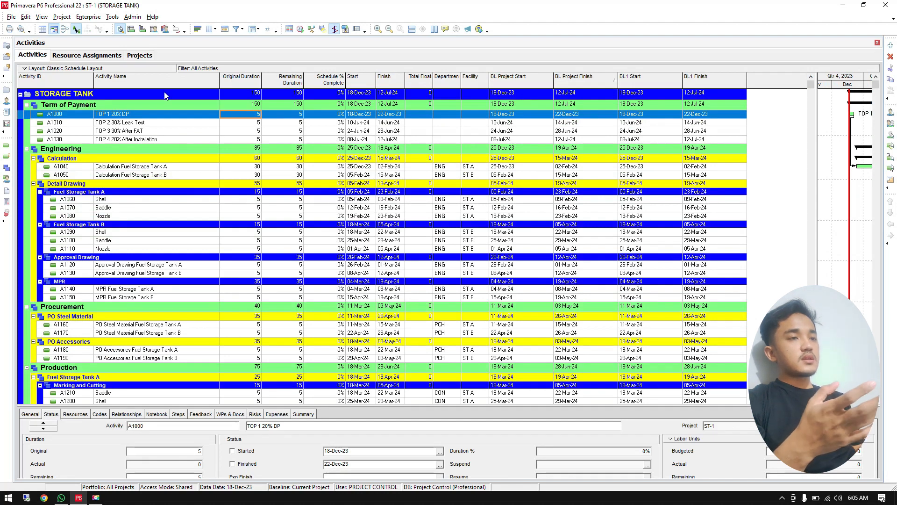
Restore the ST convert baseline of STORAGE TANK as a separate project and select it in the project list.
left_click(56, 18)
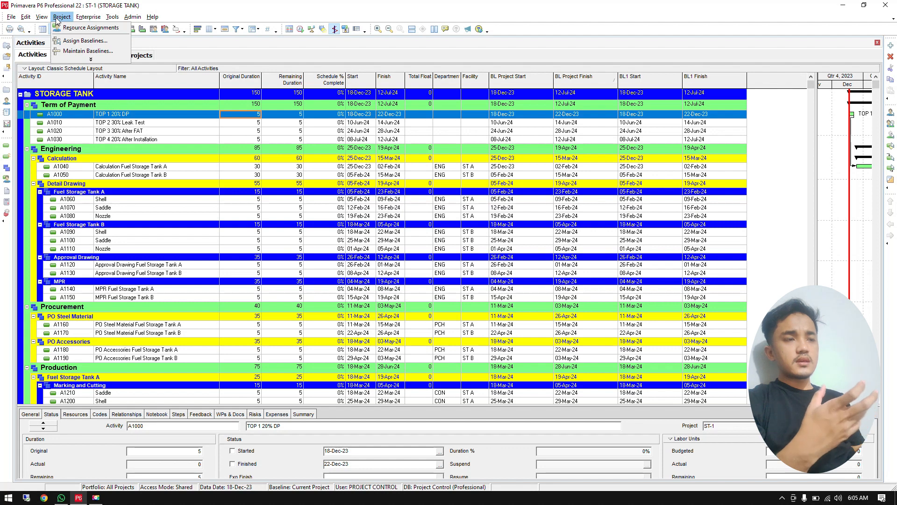
left_click(88, 50)
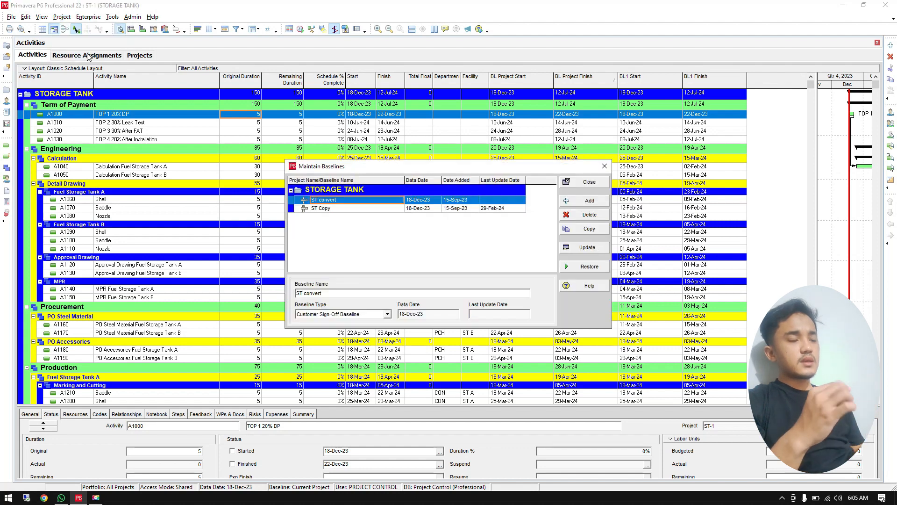
left_click(589, 267)
left_click(428, 266)
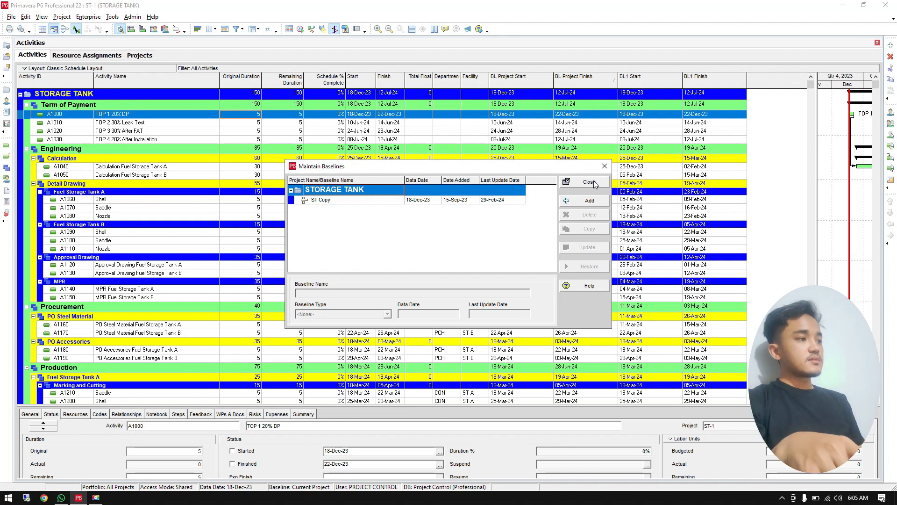
left_click(604, 167)
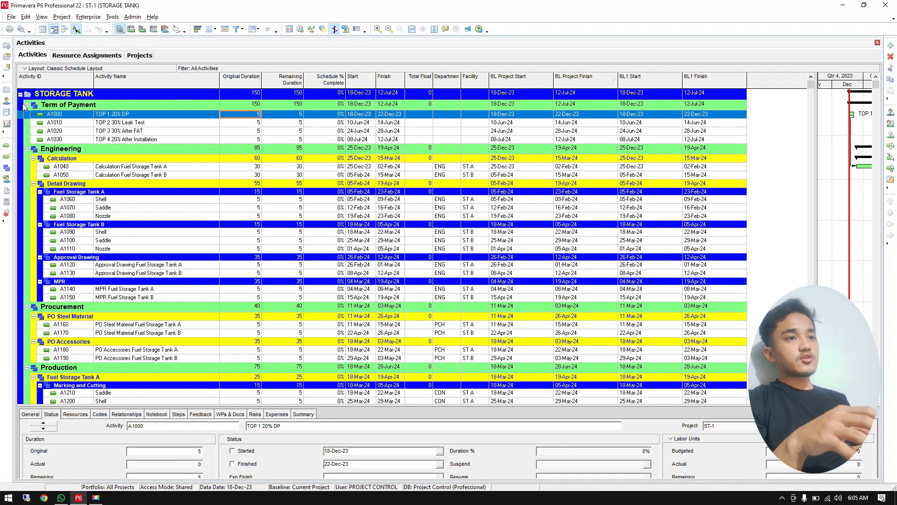
left_click(7, 89)
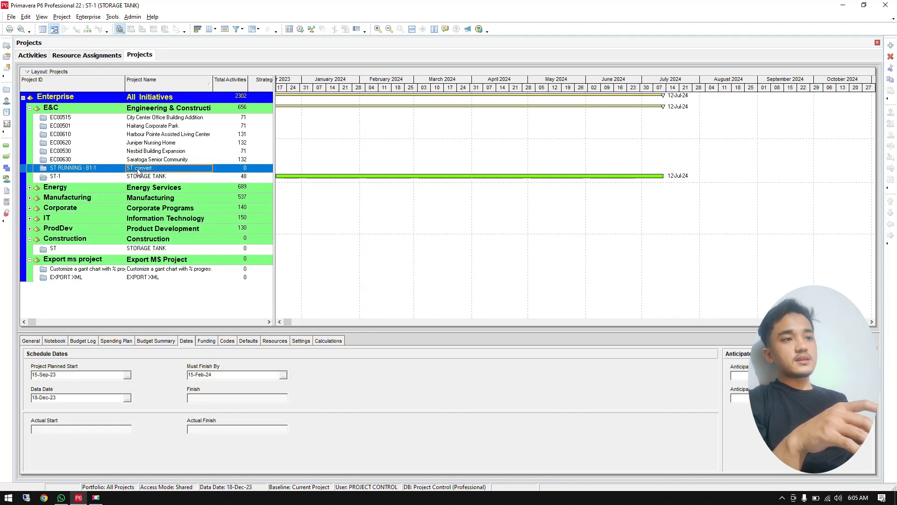
left_click(142, 169)
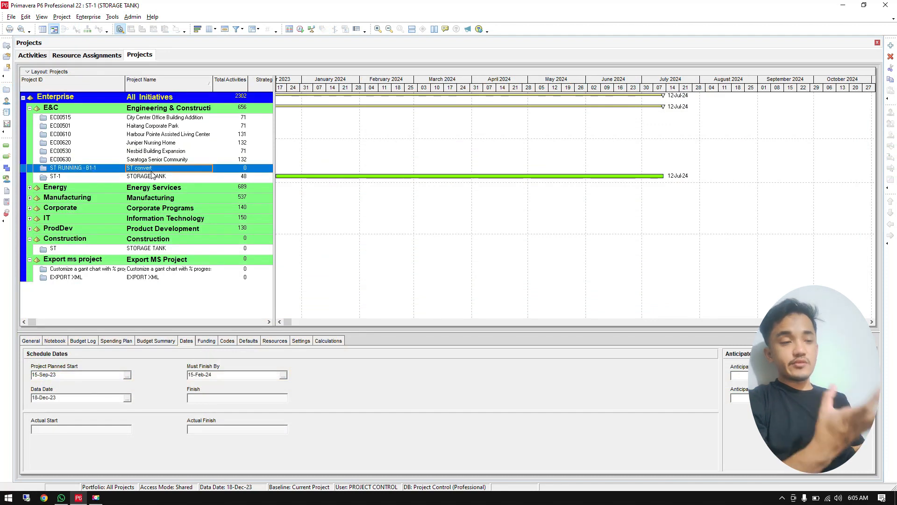
Open the restored ST convert project to view its activities, and reopen the STORAGE TANK project ST-1 from the project list.
right_click(154, 174)
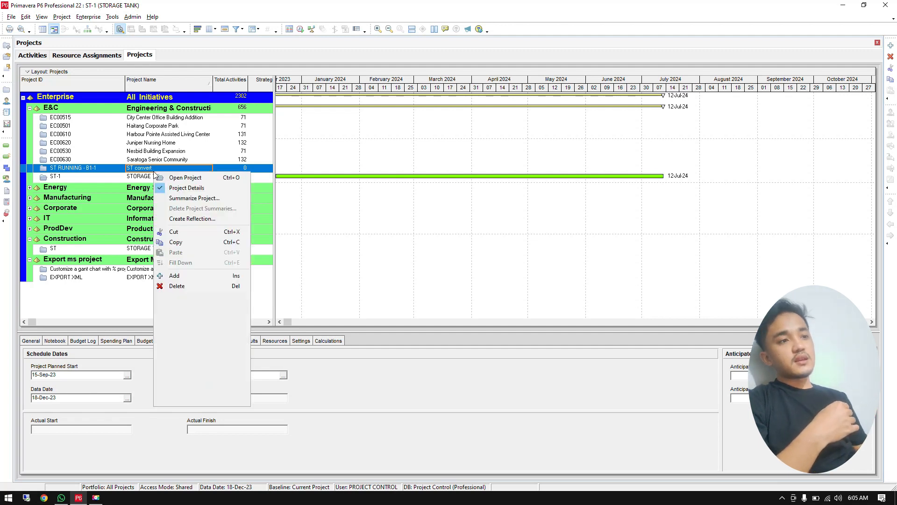
left_click(197, 179)
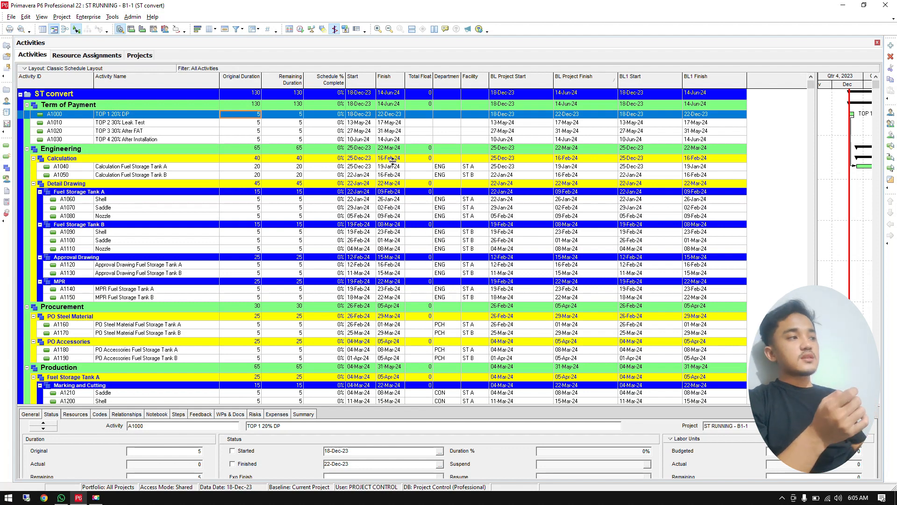
left_click(6, 90)
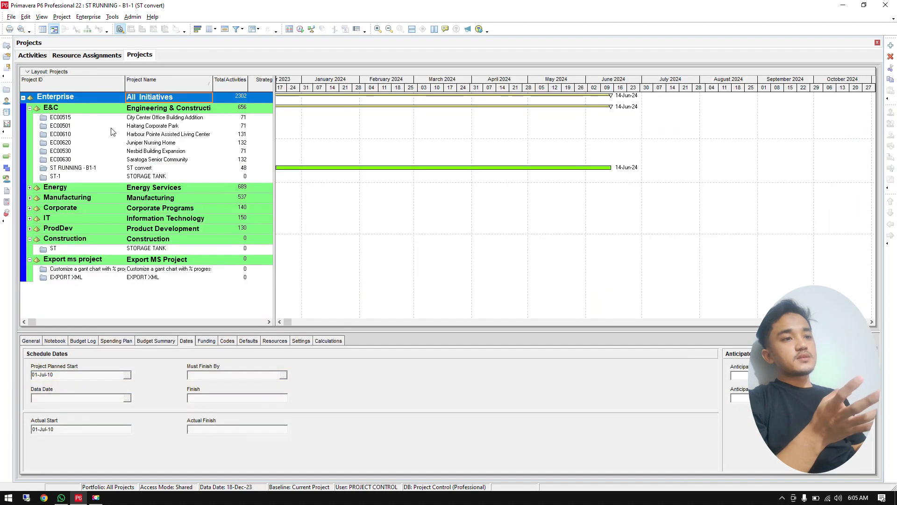
left_click(133, 177)
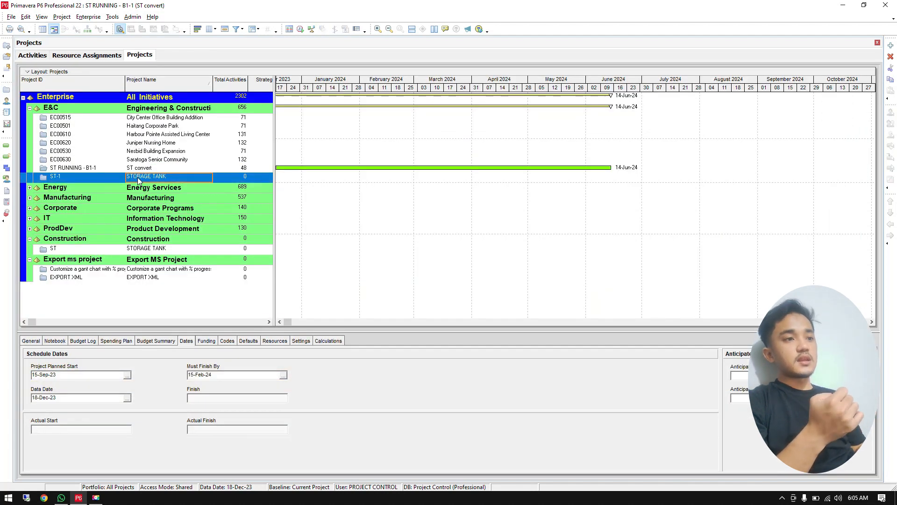
right_click(137, 178)
left_click(197, 184)
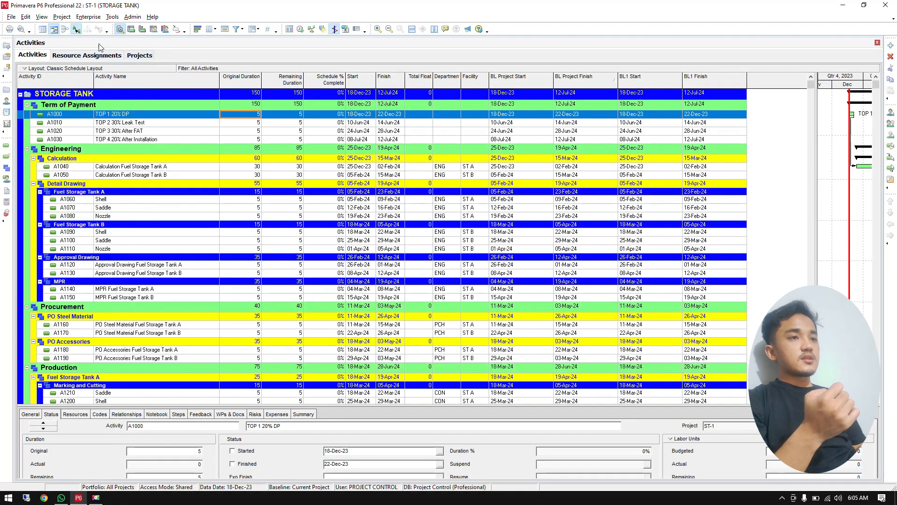
Check the baselines kept for STORAGE TANK, select ST Copy to view its details, and close the baseline list.
left_click(60, 19)
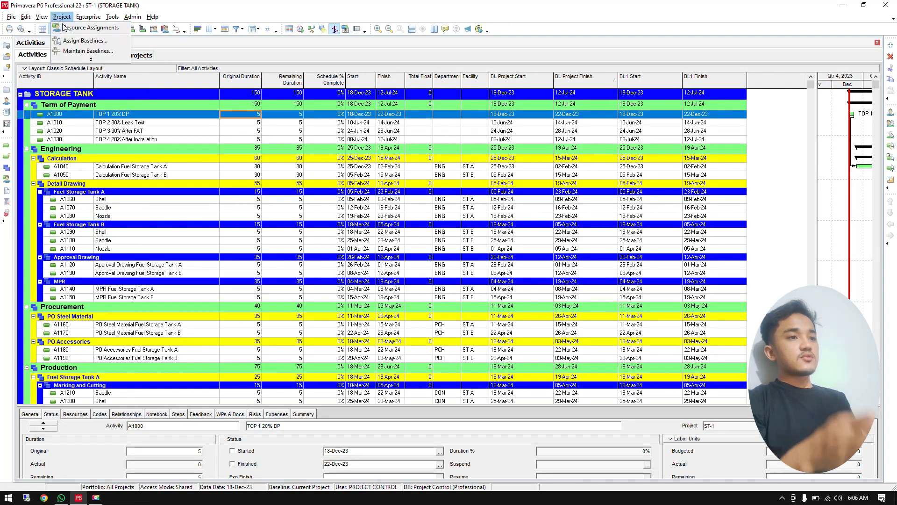
left_click(88, 51)
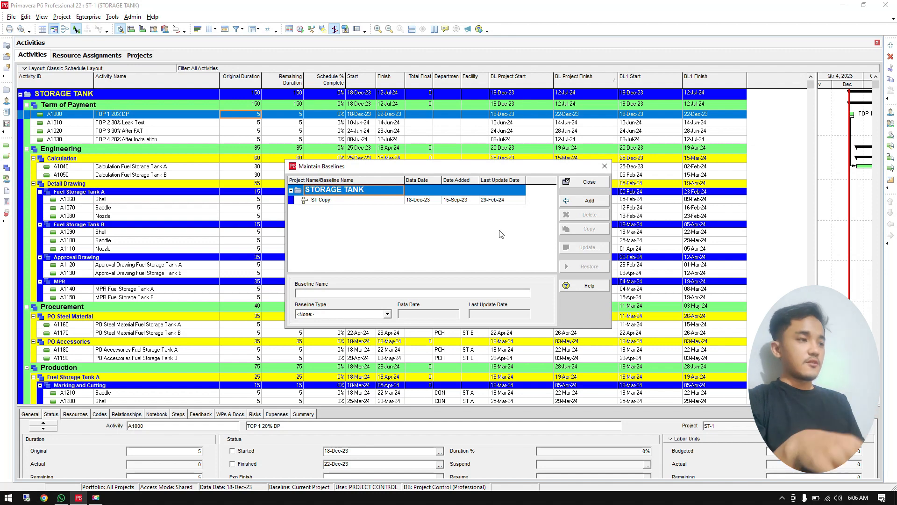
left_click(381, 201)
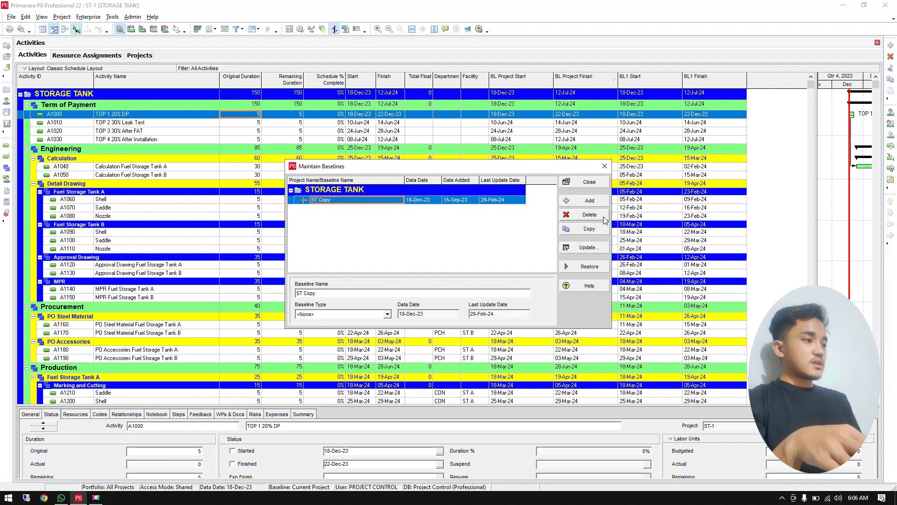
left_click(601, 187)
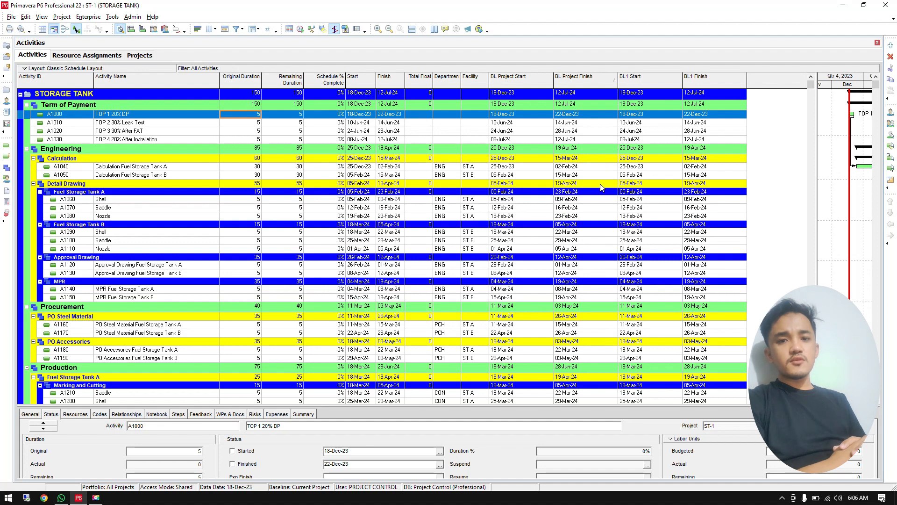